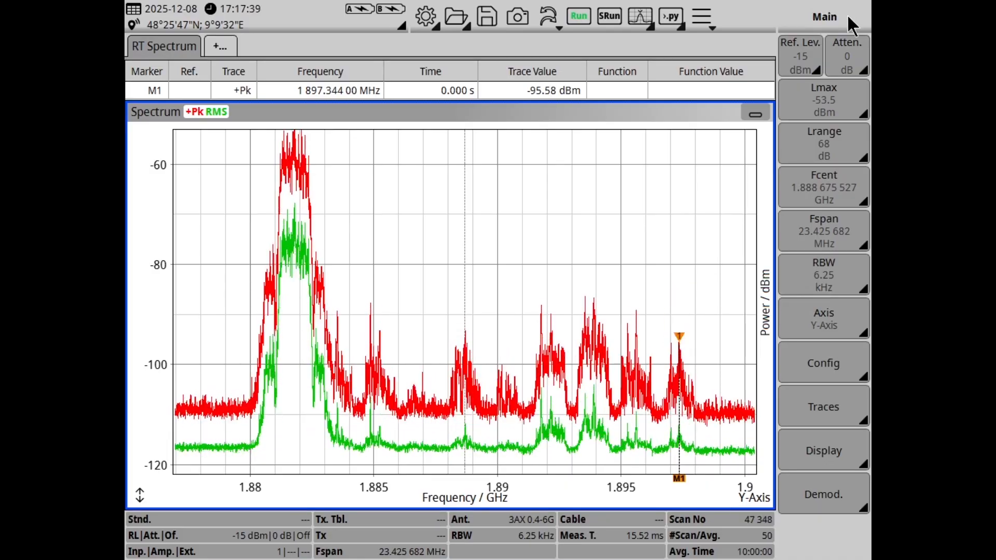
Step: Open the DECT_EU transmitter table in the editors, set it as the active table, and return to the spectrum
click(427, 25)
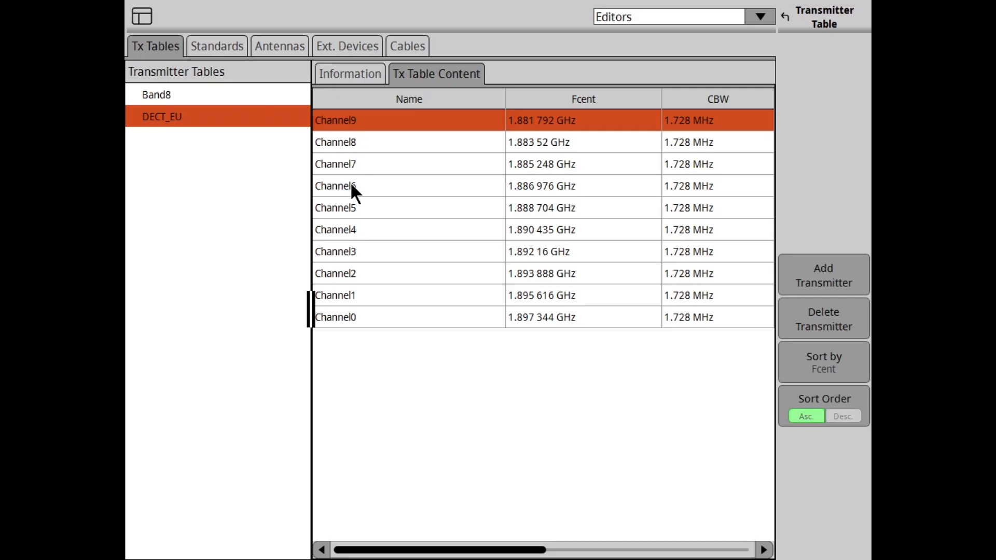
double_click(344, 232)
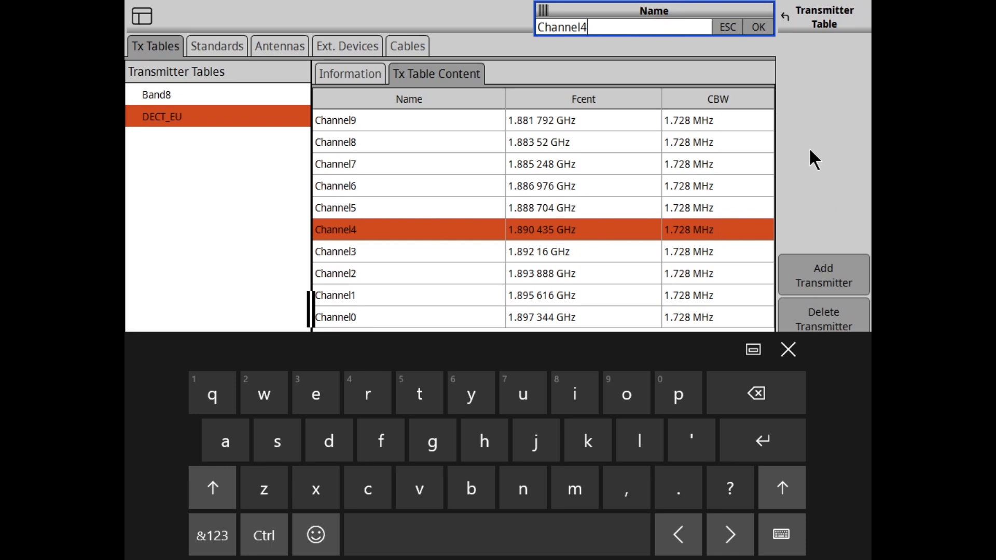
click(362, 78)
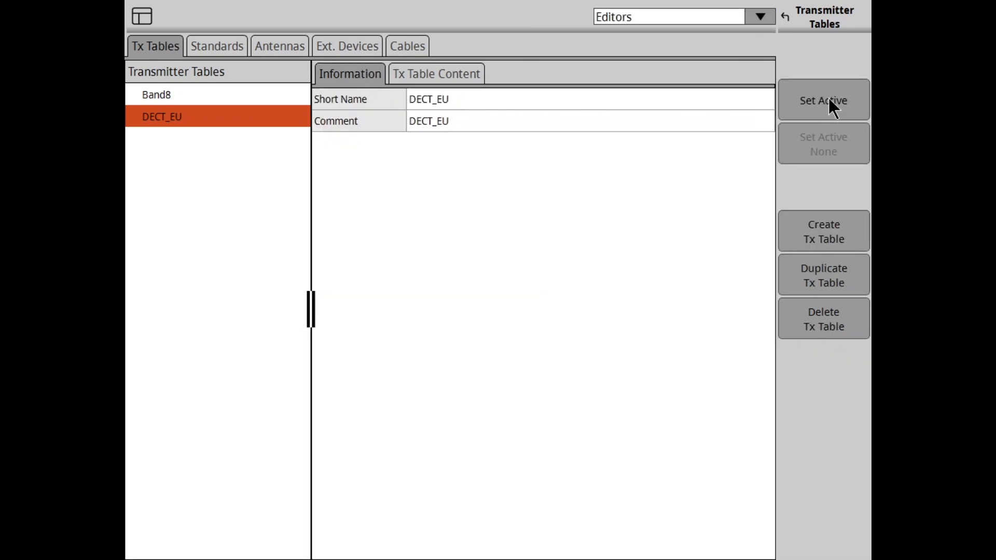
click(836, 109)
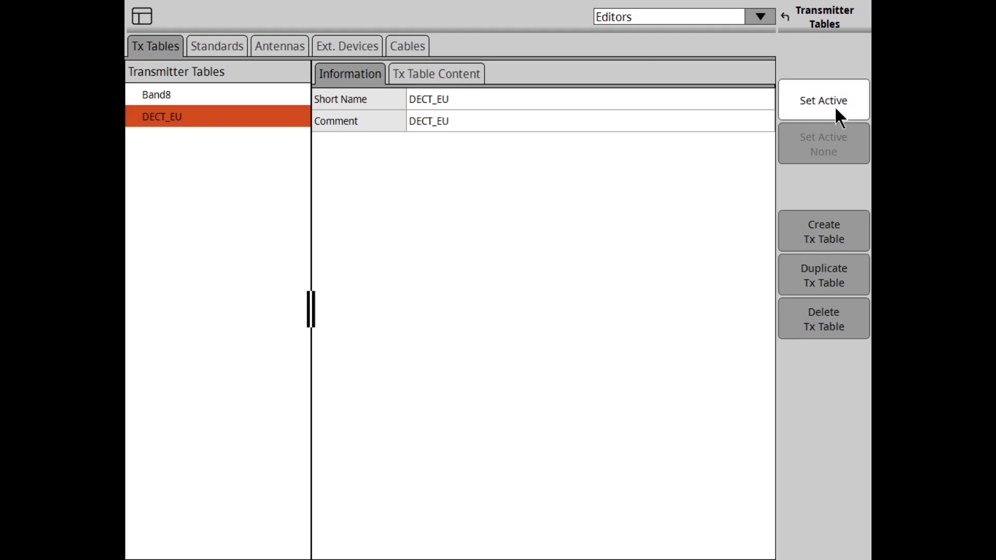
click(816, 19)
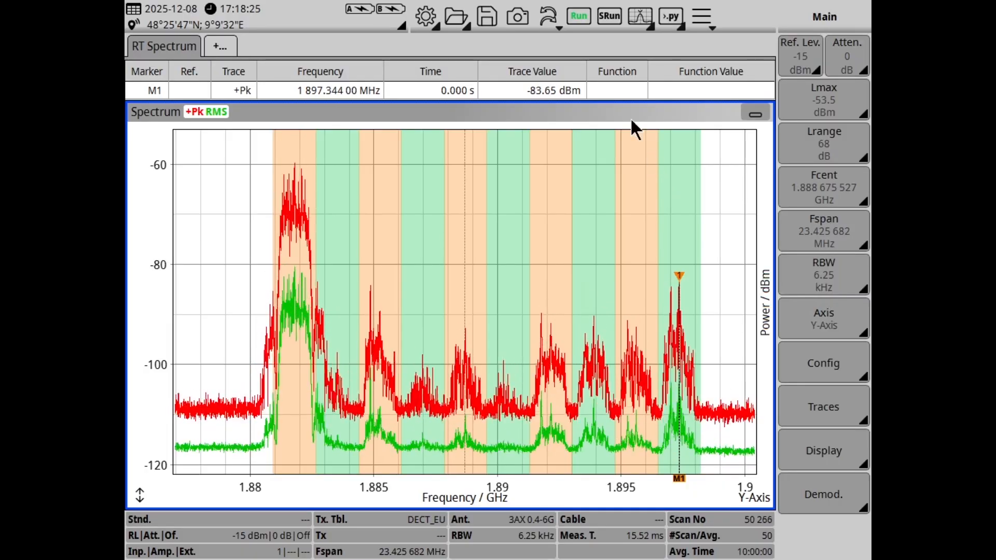
Step: Move marker M1 to about 1 890.38 MHz on the real-time spectrum
click(641, 17)
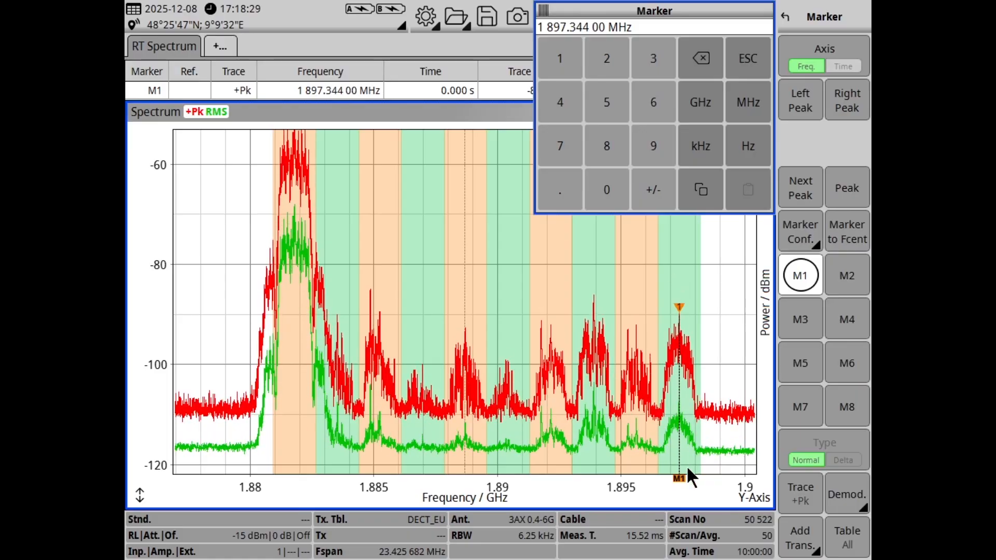
drag(678, 479, 507, 471)
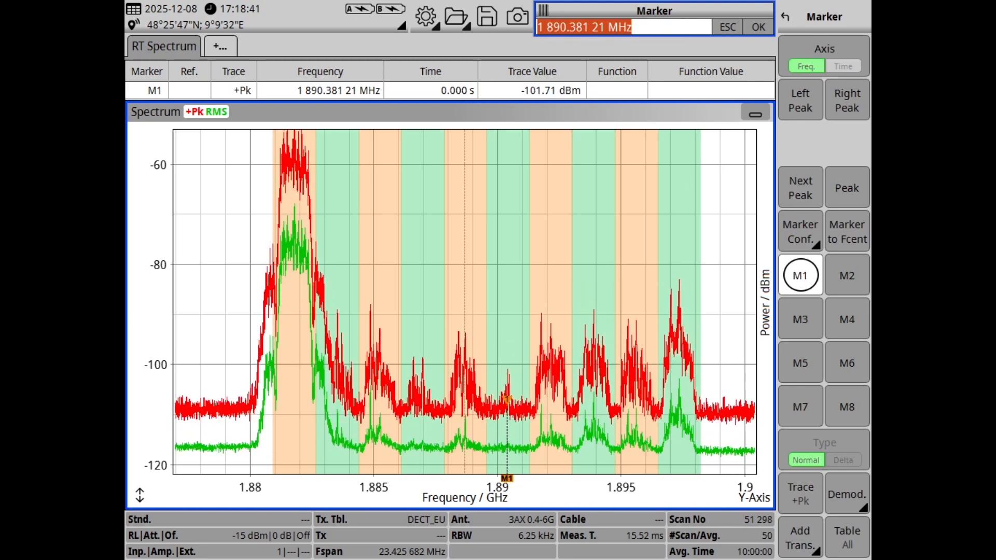
Step: Set marker 1's function to Transmitter and move the marker along the neighbouring channels
click(799, 226)
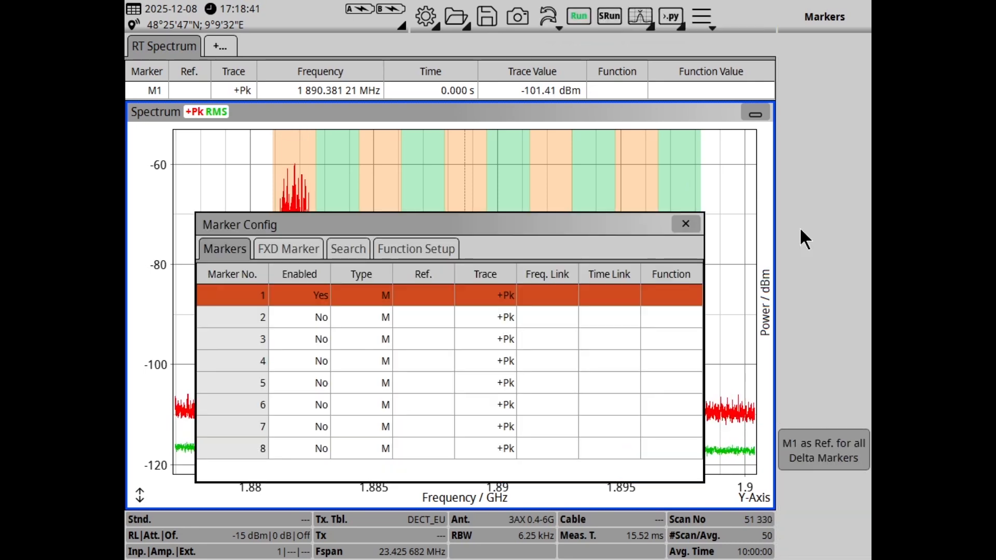
click(674, 297)
click(698, 26)
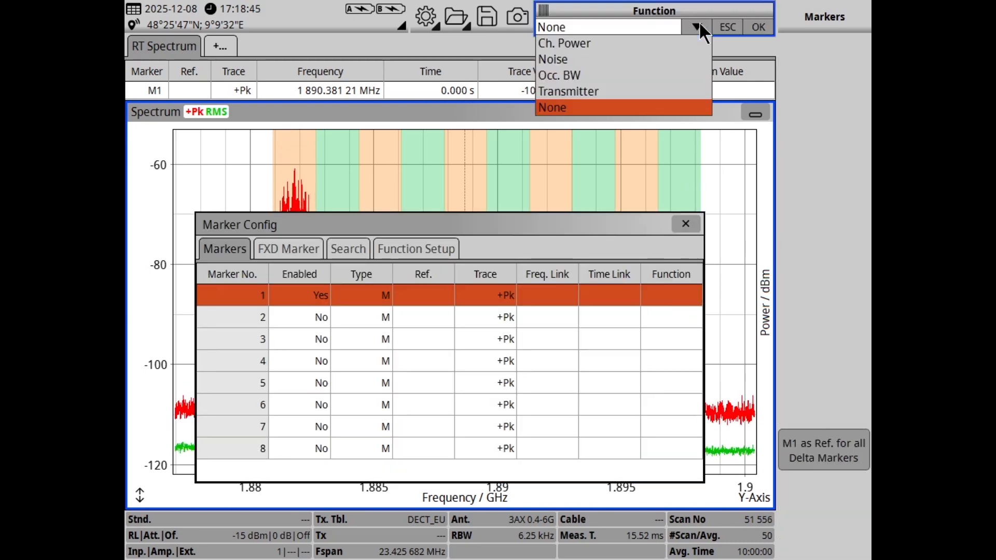
click(651, 92)
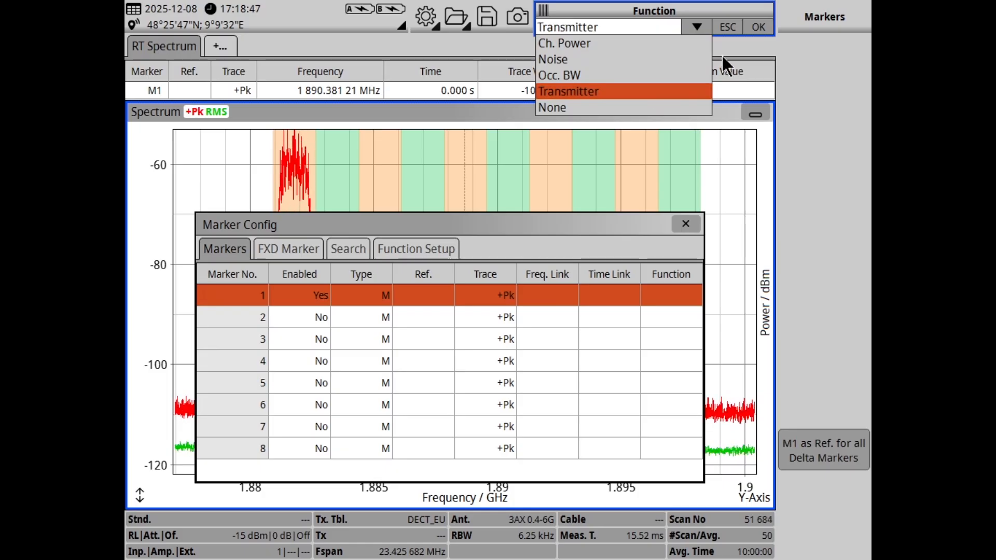
click(761, 27)
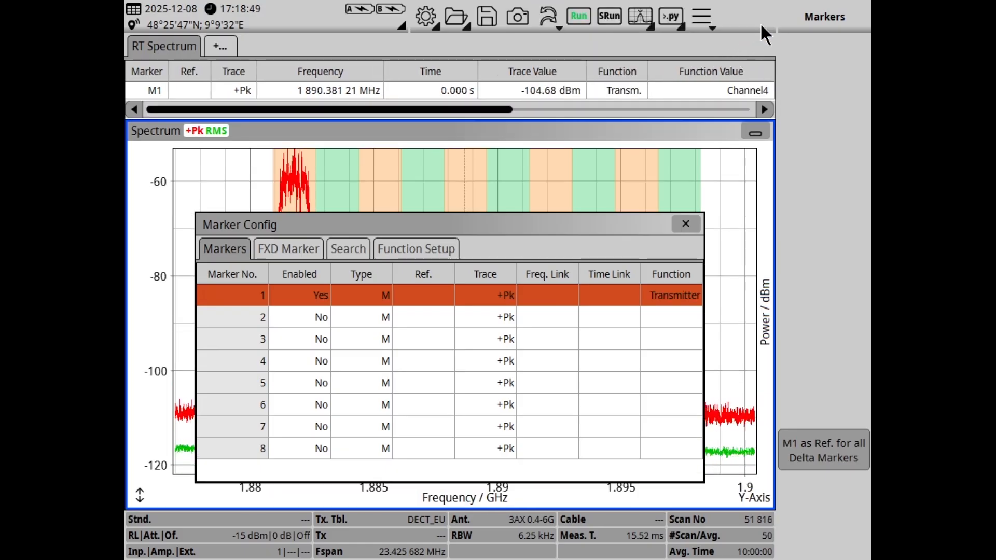
click(686, 223)
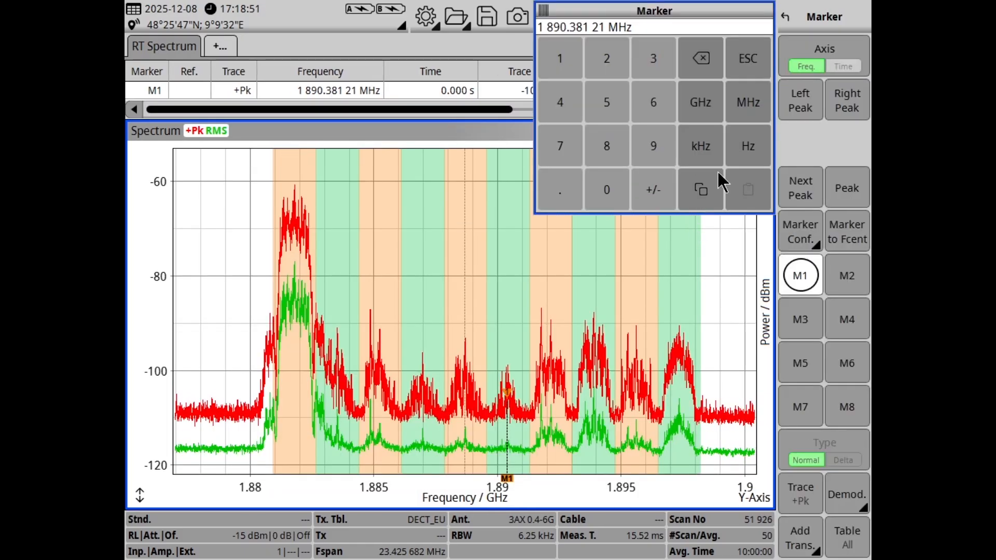
click(832, 13)
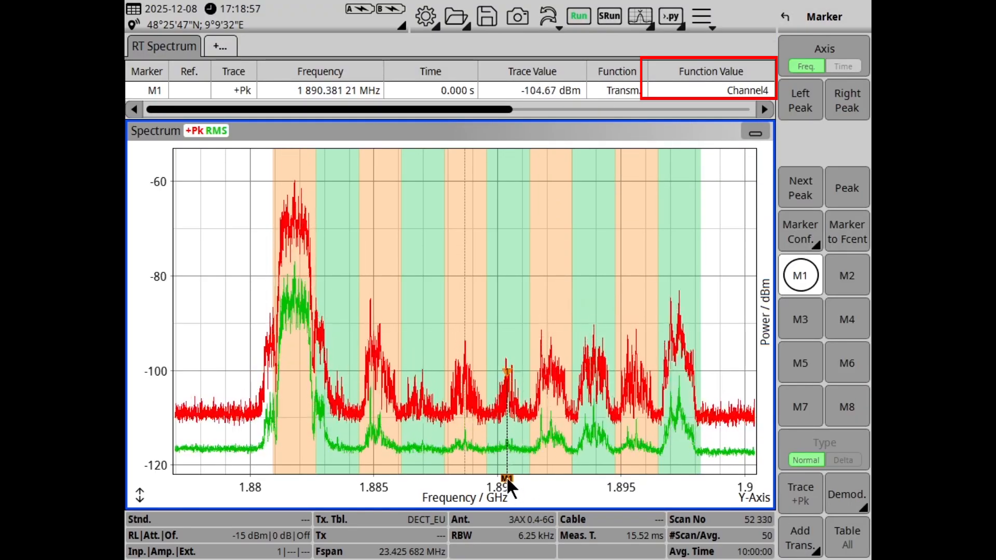
mouse_move(506, 477)
mouse_down()
mouse_move(373, 466)
mouse_move(469, 483)
mouse_up()
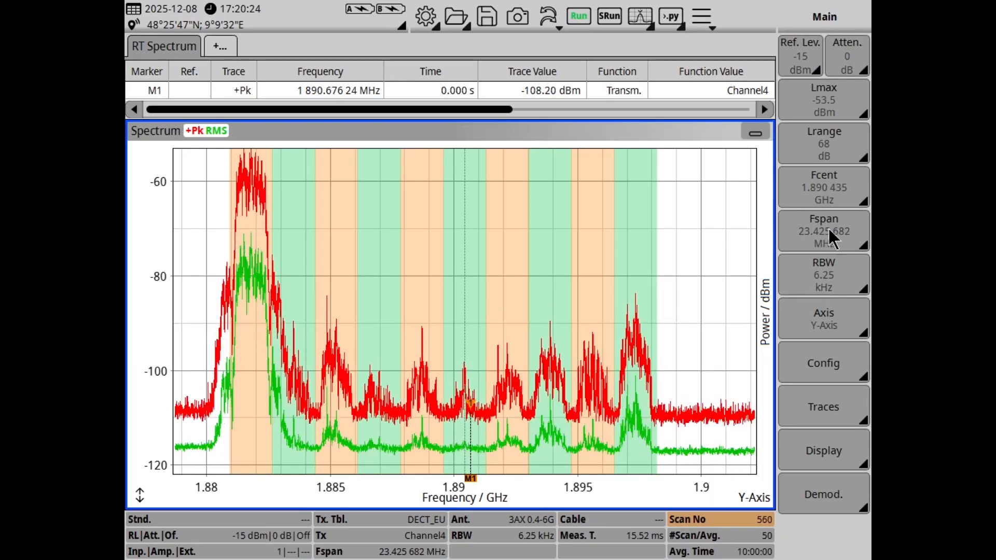
Step: Set the frequency span to 2 MHz
click(825, 244)
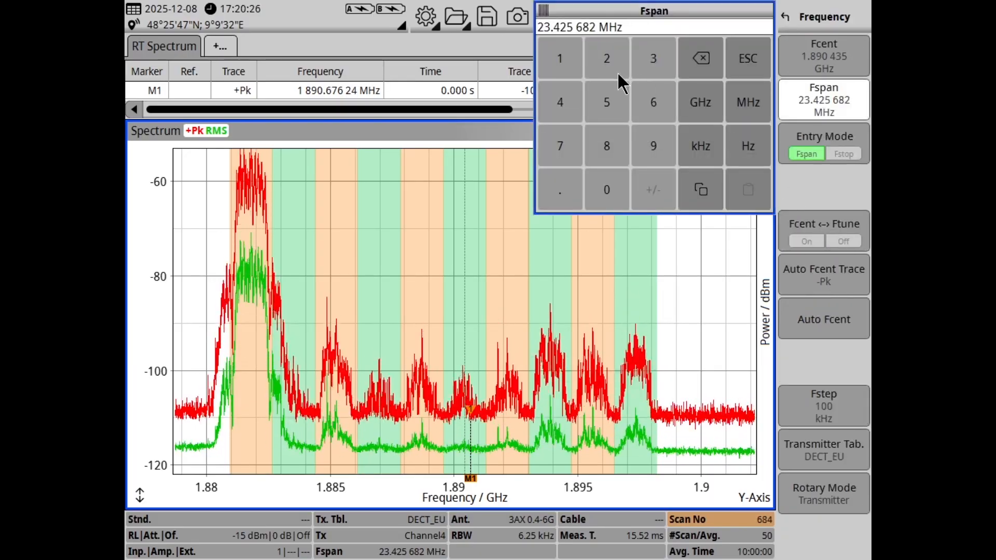
click(607, 57)
click(746, 103)
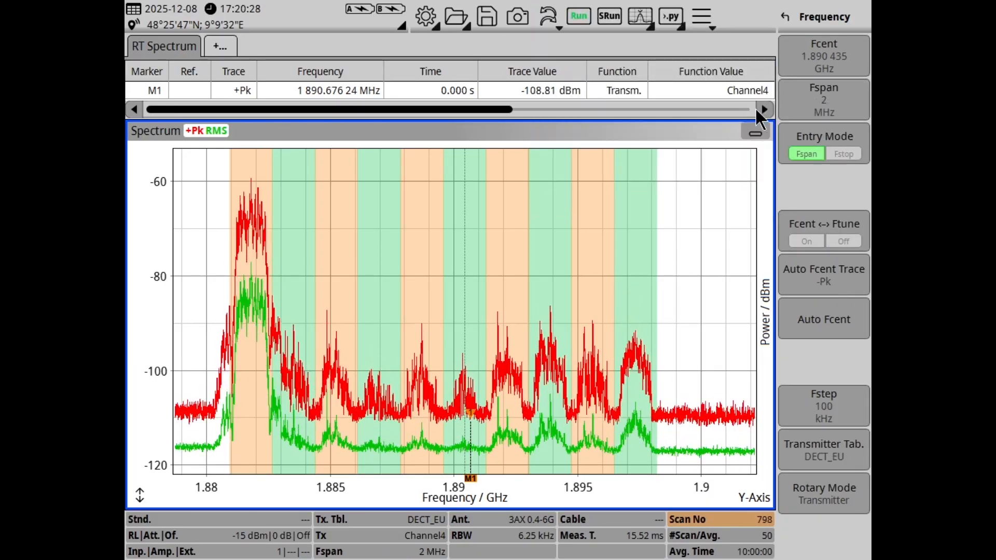
Step: Step the centre frequency through the DECT_EU transmitters from Channel4 up to Channel9
click(824, 65)
click(700, 104)
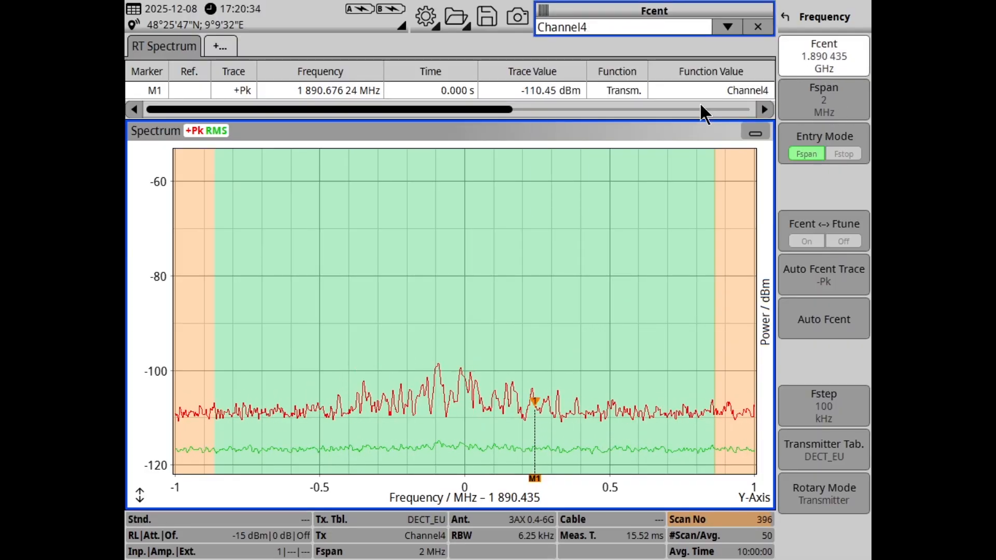
scroll(699, 104, down, 1)
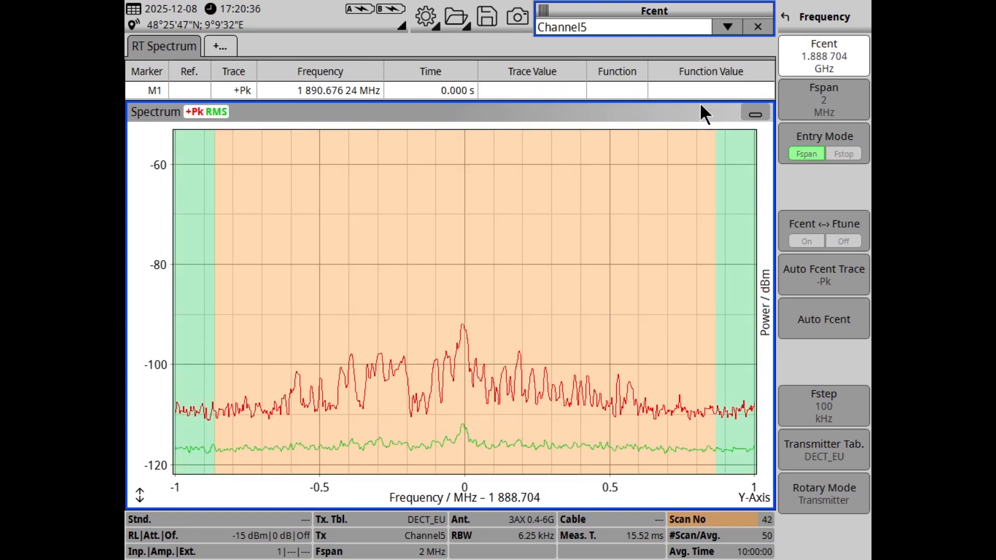
scroll(646, 35, down, 1)
scroll(647, 37, down, 1)
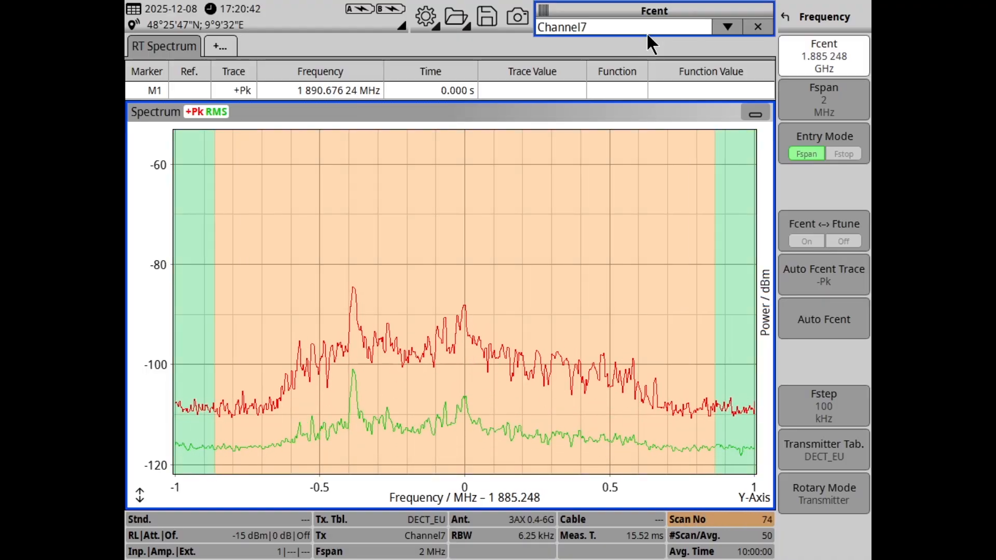
scroll(647, 35, down, 1)
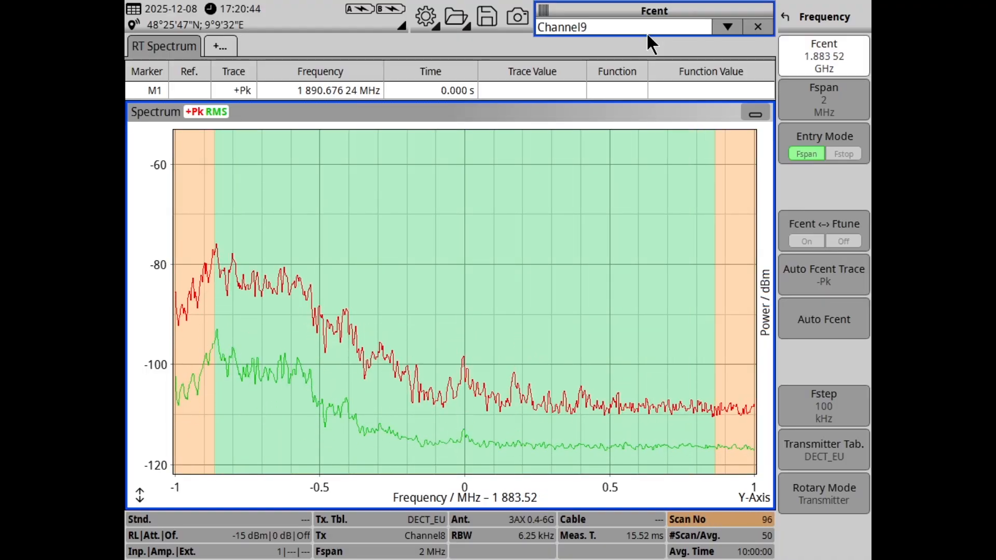
scroll(646, 32, down, 1)
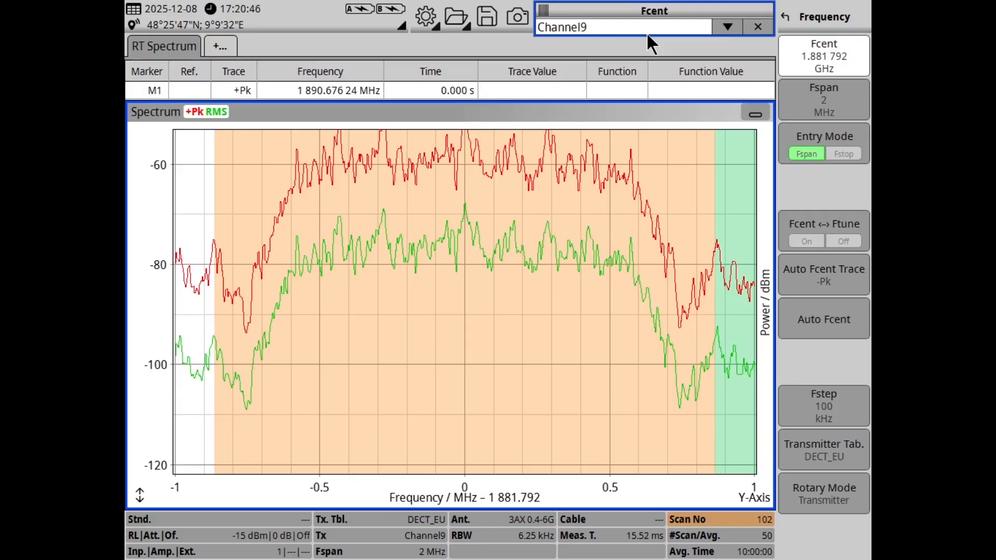
scroll(646, 33, up, 1)
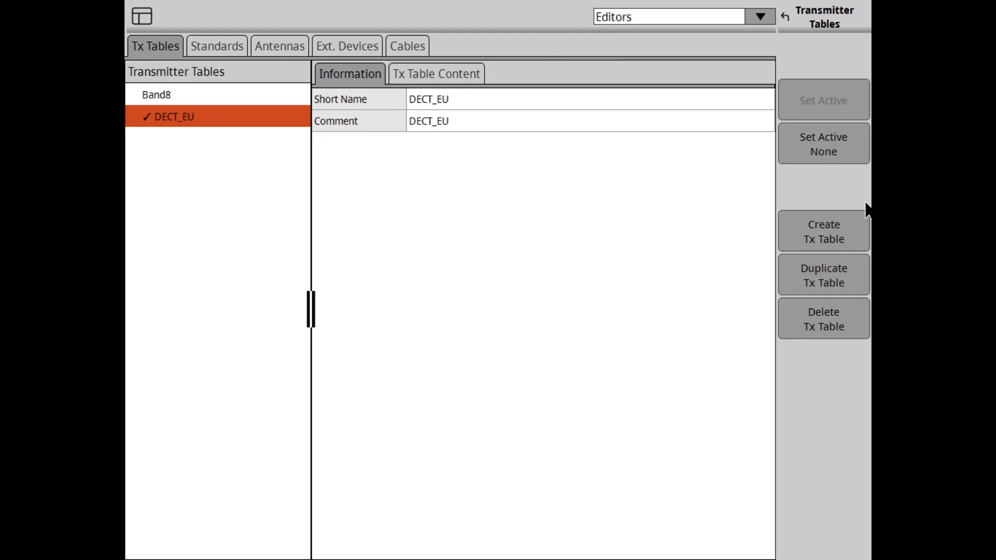
Step: Create a new transmitter table
click(836, 241)
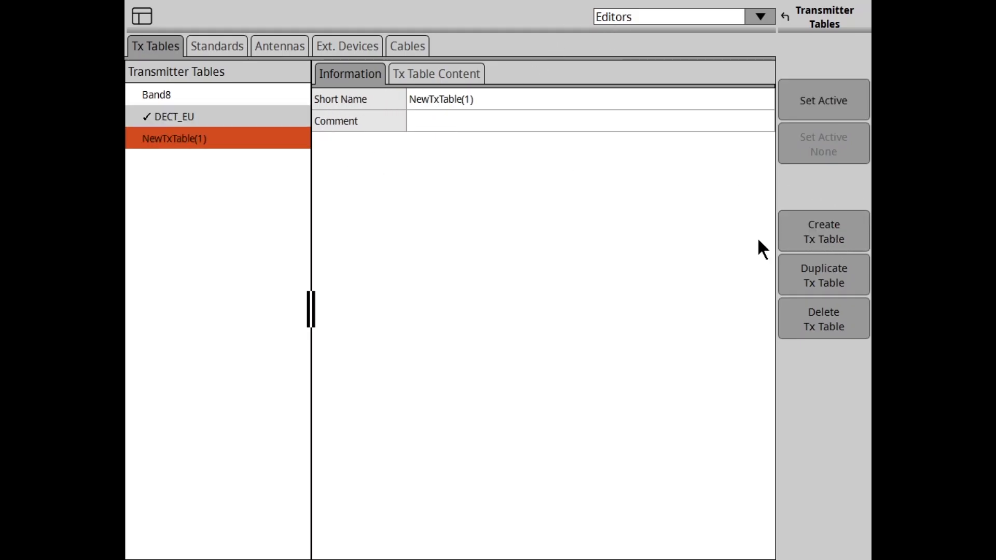
Step: Try to append "hurz" to the new transmitter table's short name, then leave the editor
click(434, 101)
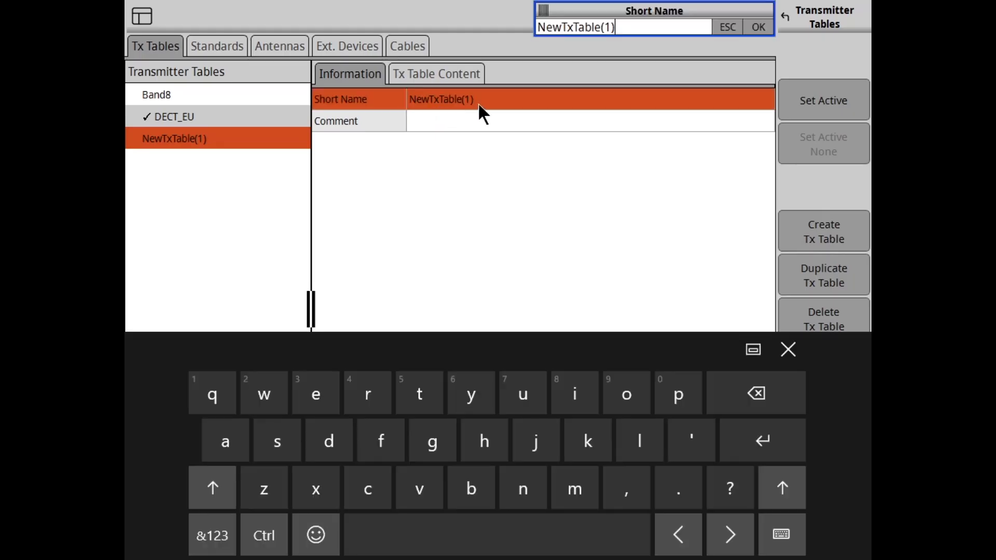
click(488, 442)
click(525, 402)
click(370, 396)
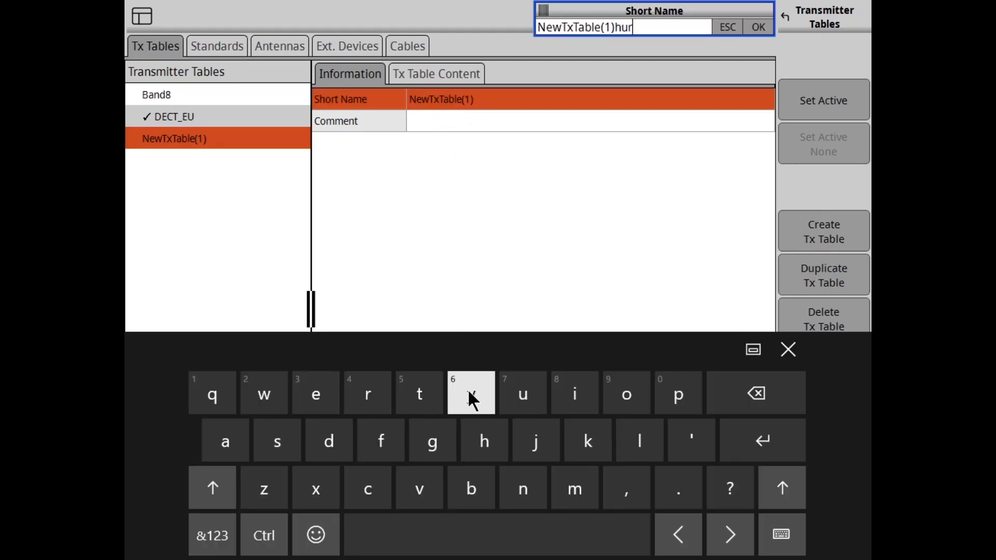
click(269, 501)
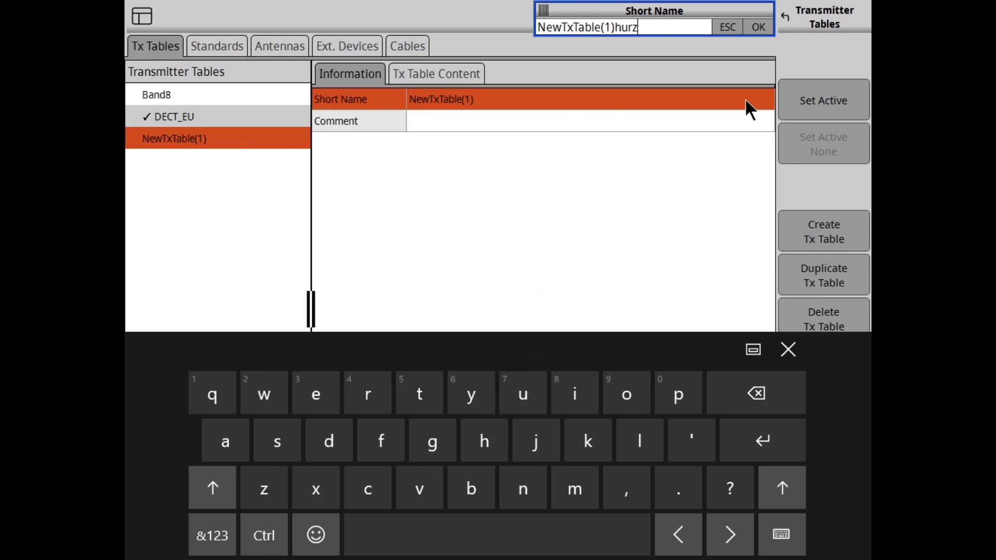
click(821, 30)
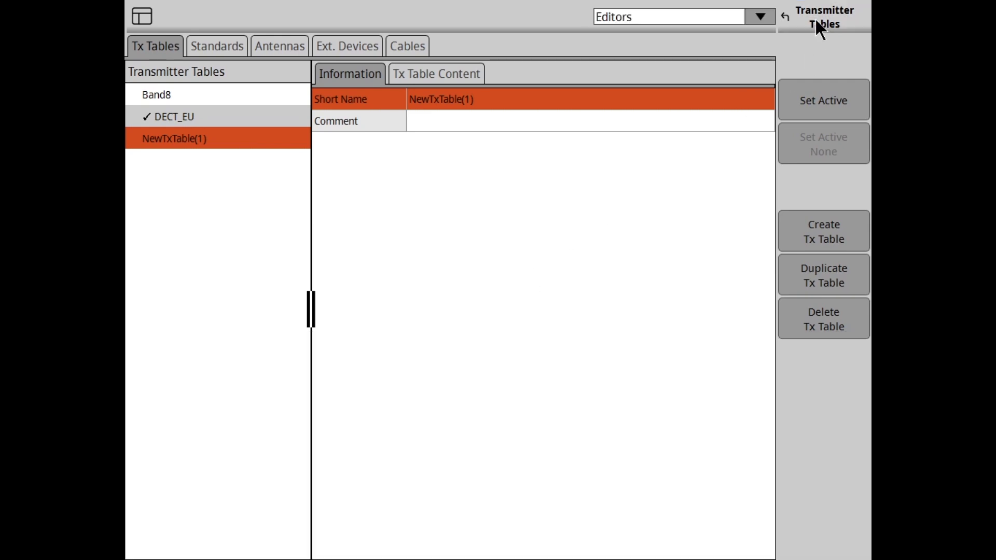
click(816, 21)
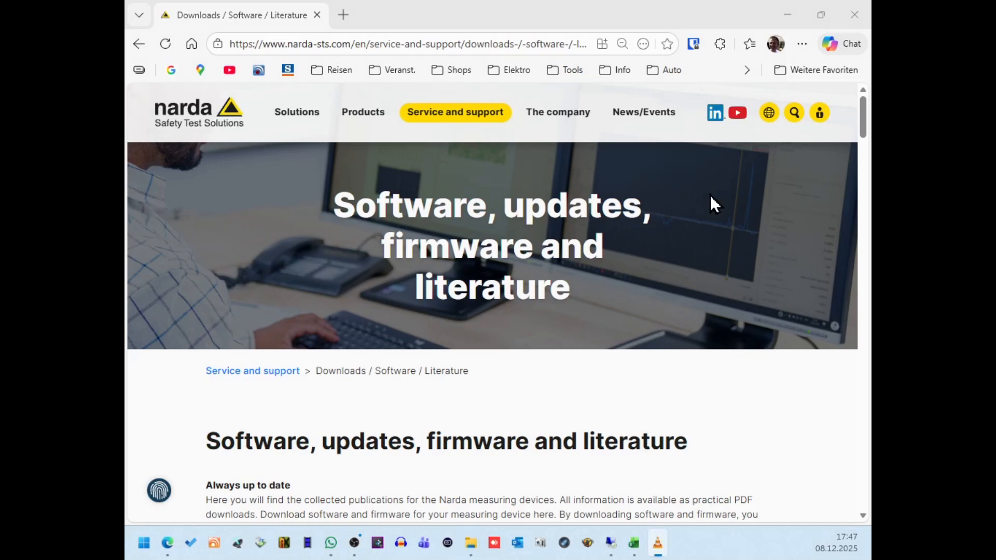
Step: Find the Script Converter among Narda's SignalShark software downloads and view its detailed information
scroll(712, 202, down, 10)
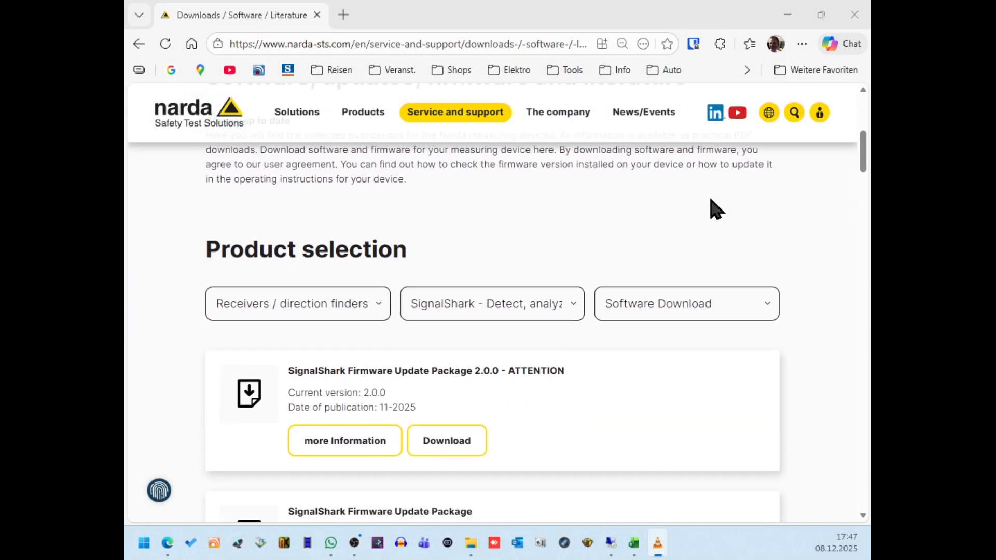
scroll(719, 213, down, 9)
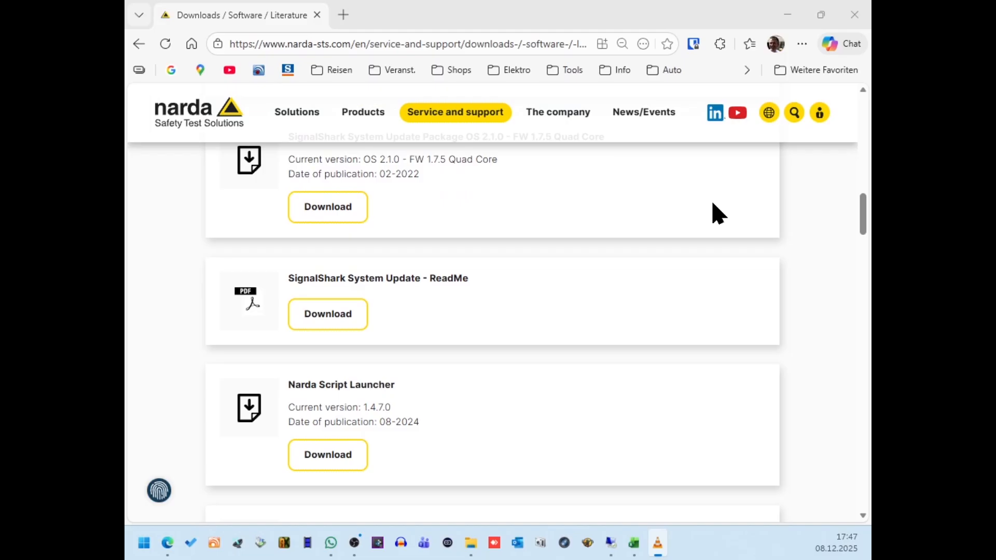
scroll(718, 213, down, 2)
scroll(719, 213, down, 4)
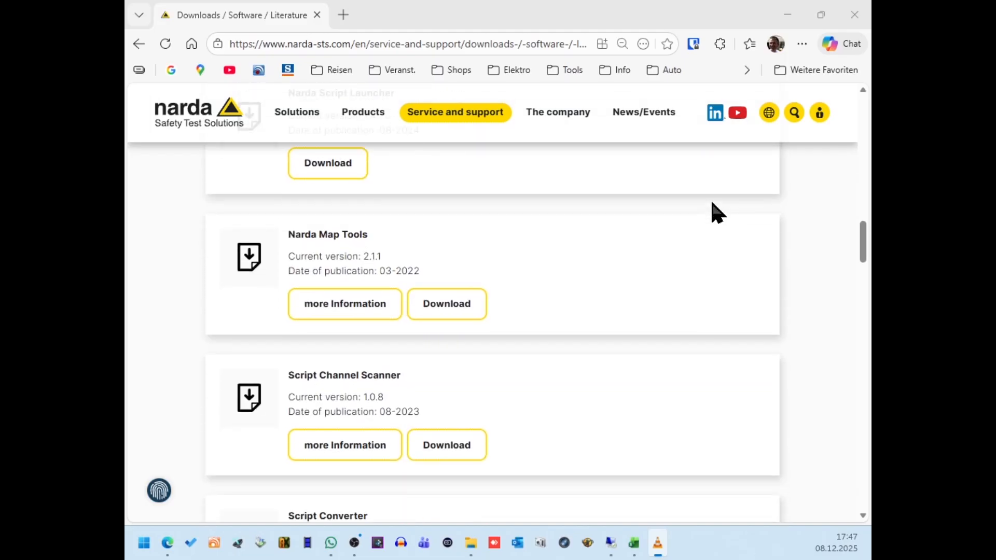
scroll(719, 213, down, 3)
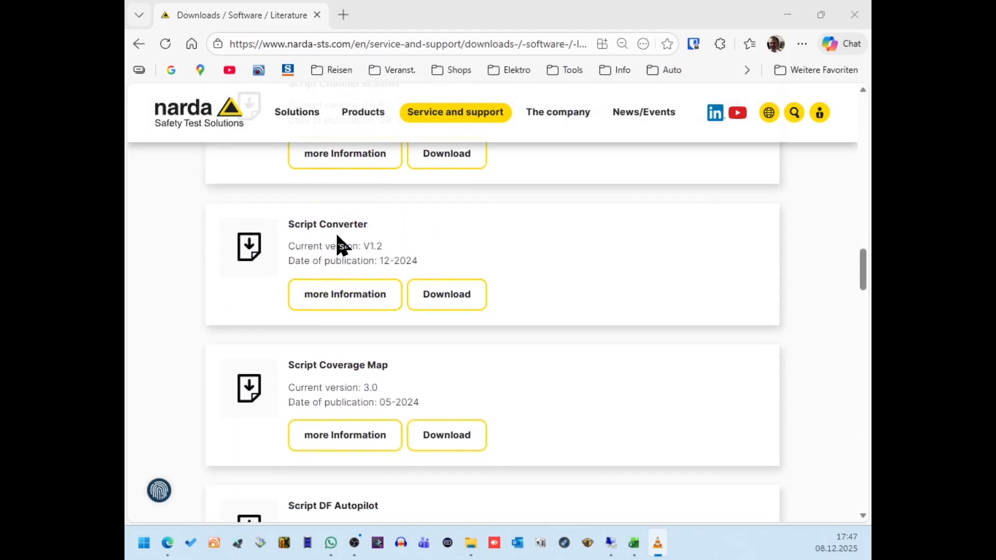
click(358, 303)
click(356, 303)
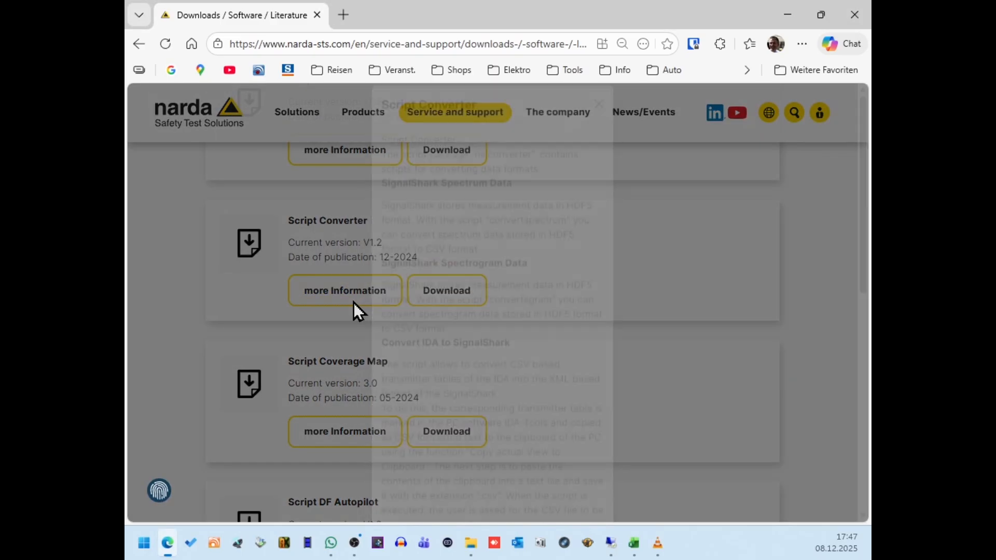
Step: Download the Script Converter package and open the downloaded zip archive
click(447, 293)
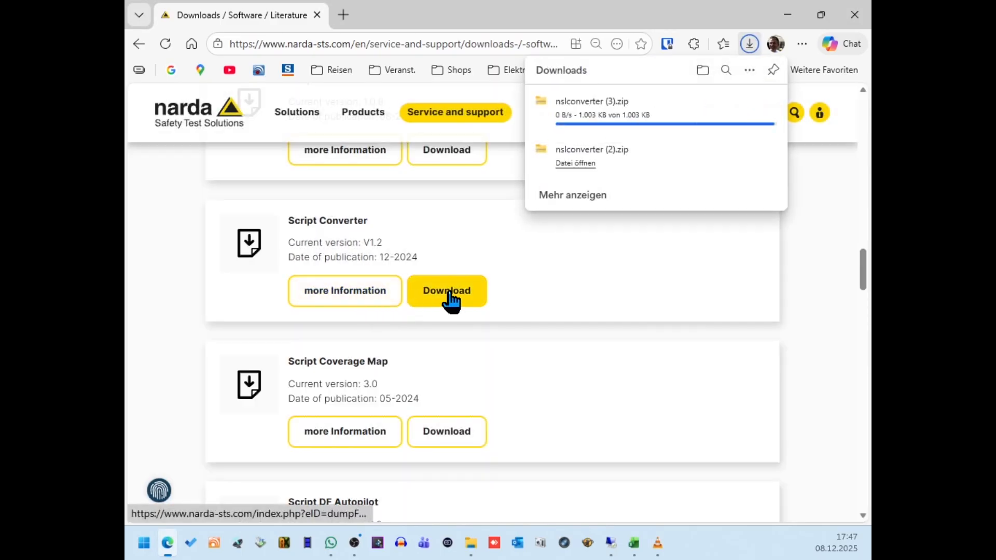
click(524, 125)
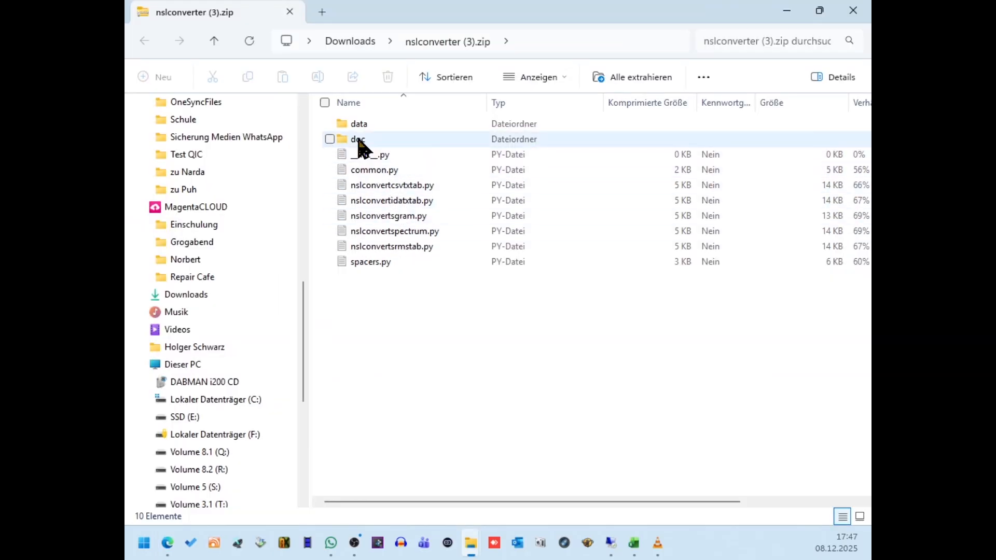
Step: Open the transmitter table template SignalShark_TxTable_Template.xltx from the archive's data folder
click(362, 147)
double_click(358, 129)
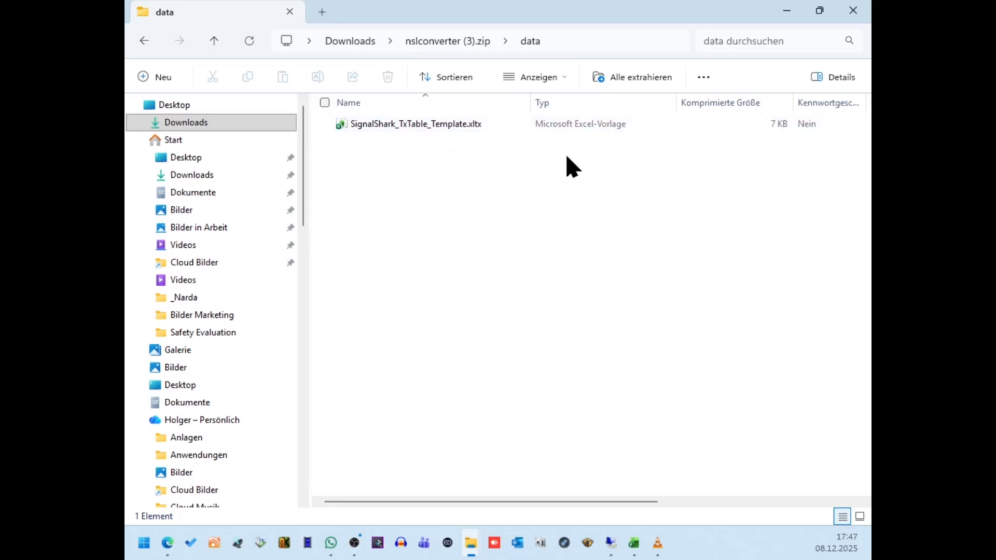
click(410, 128)
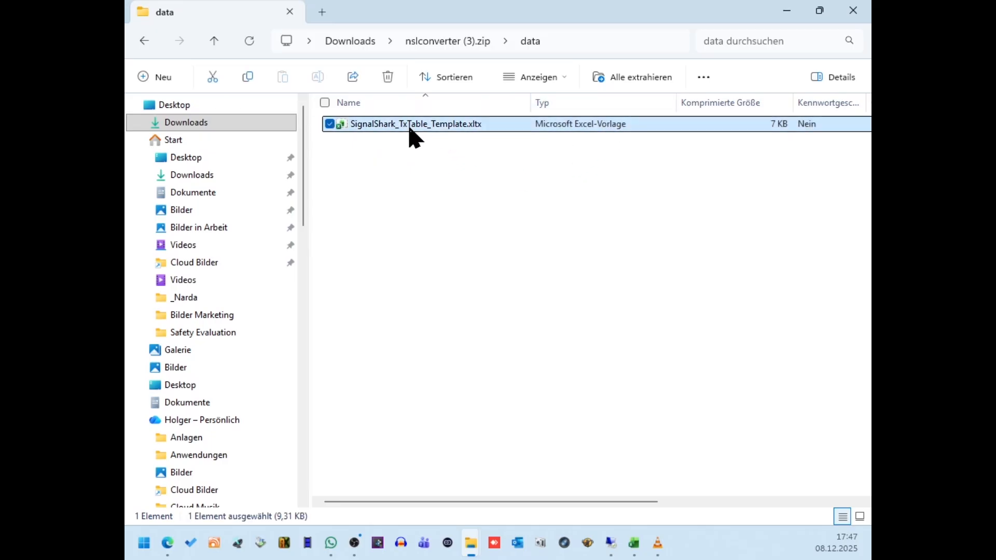
double_click(410, 130)
Step: Paste the copied channel data as values only into the template table, starting at cell A6
click(213, 251)
right_click(213, 251)
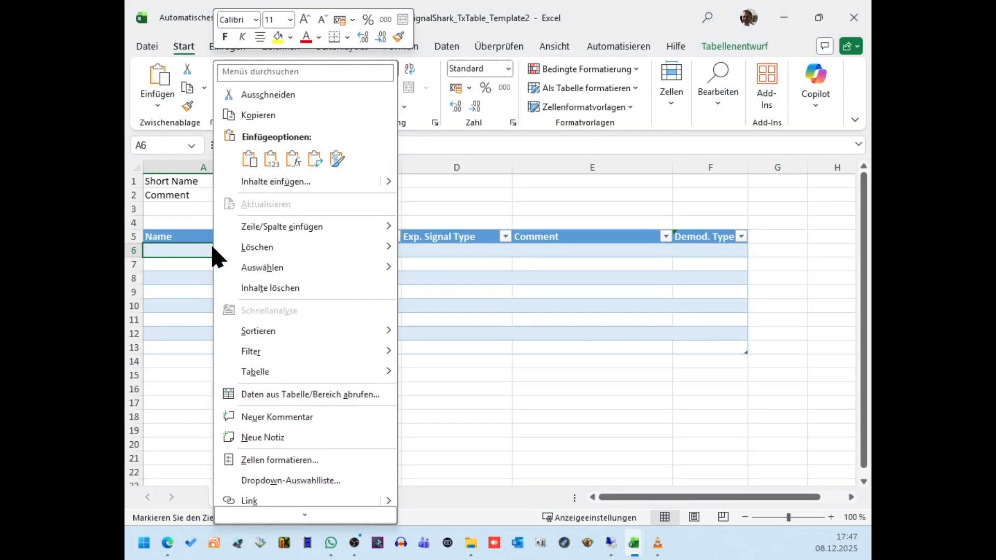
click(275, 159)
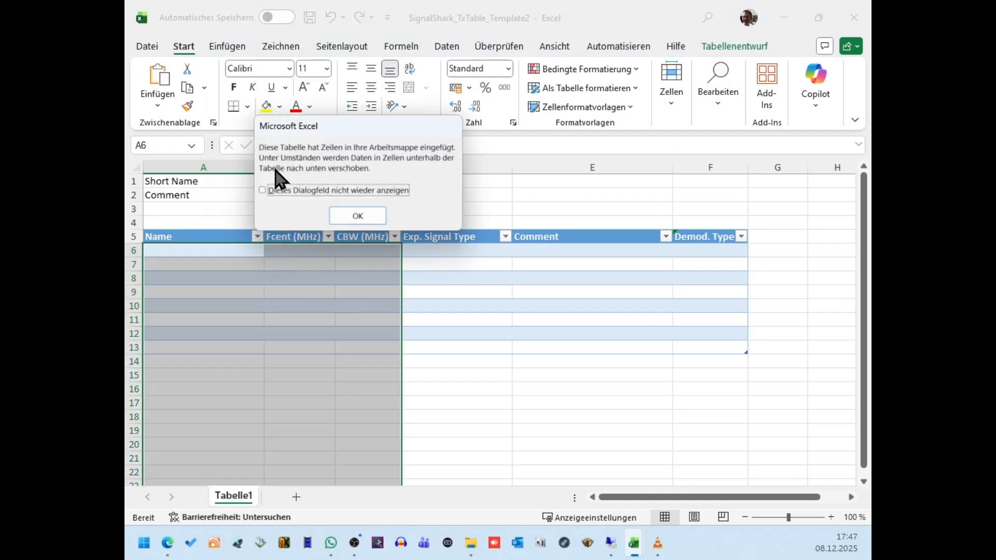
click(344, 215)
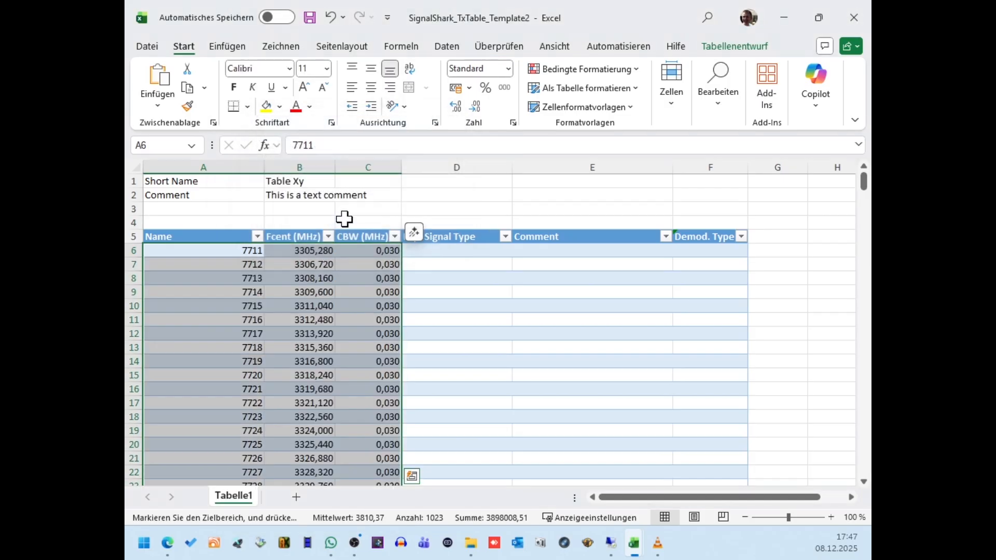
click(464, 294)
Step: Set the table's short name to "n78" and its comment to "1.44 MHz 30kHz"
click(304, 181)
drag(353, 145, 292, 146)
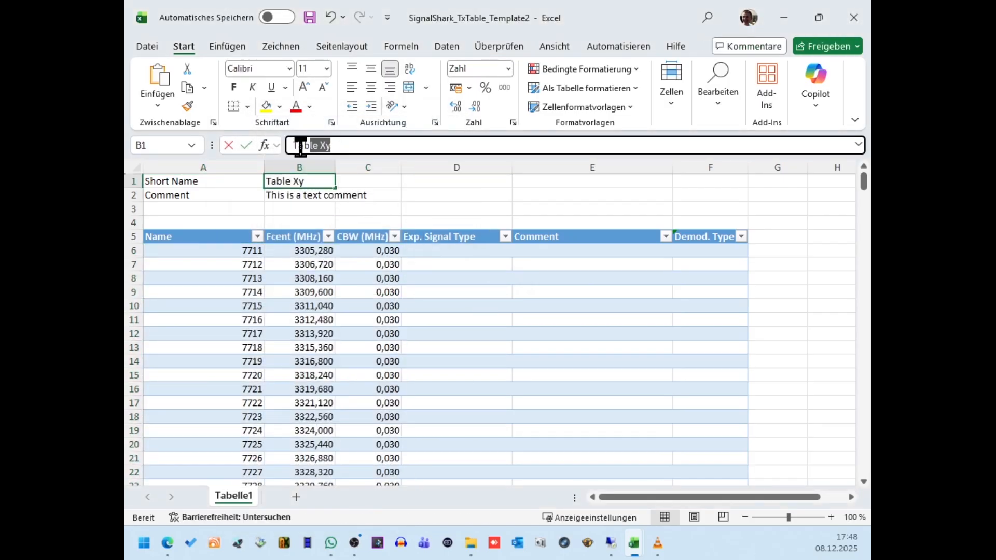
text(n78)
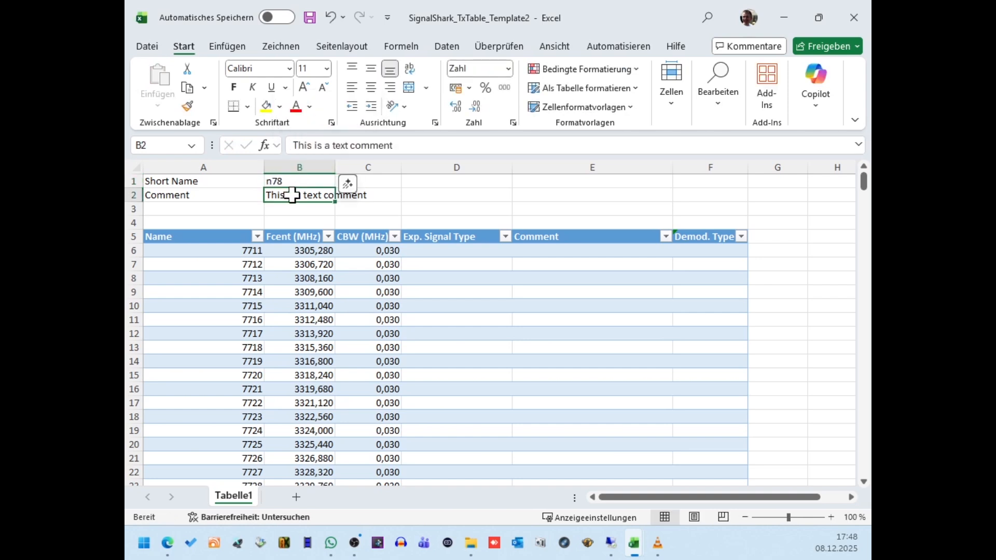
text(1.44 MHz 30kHz)
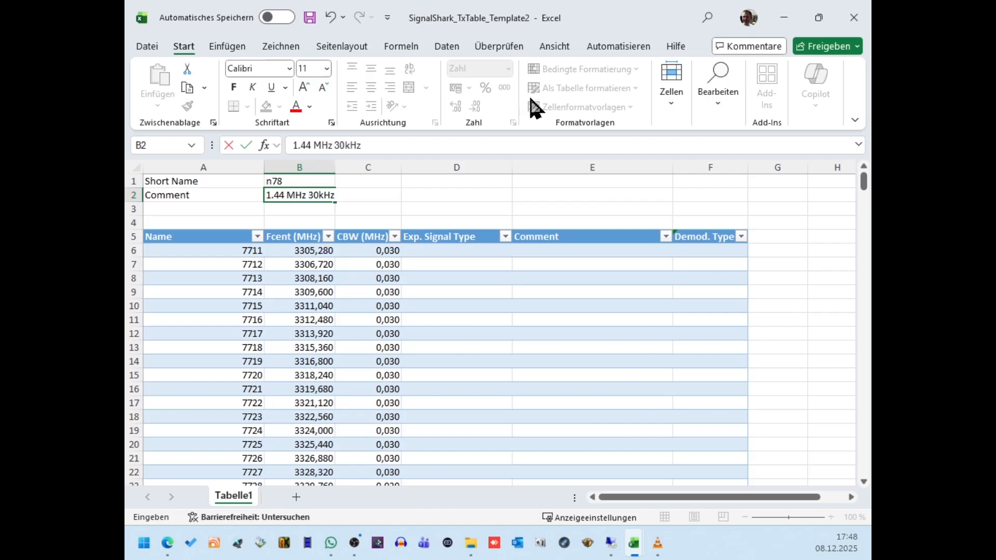
Step: Save the filled template in the _Narda folder as a CSV UTF-8 file named n78
click(148, 47)
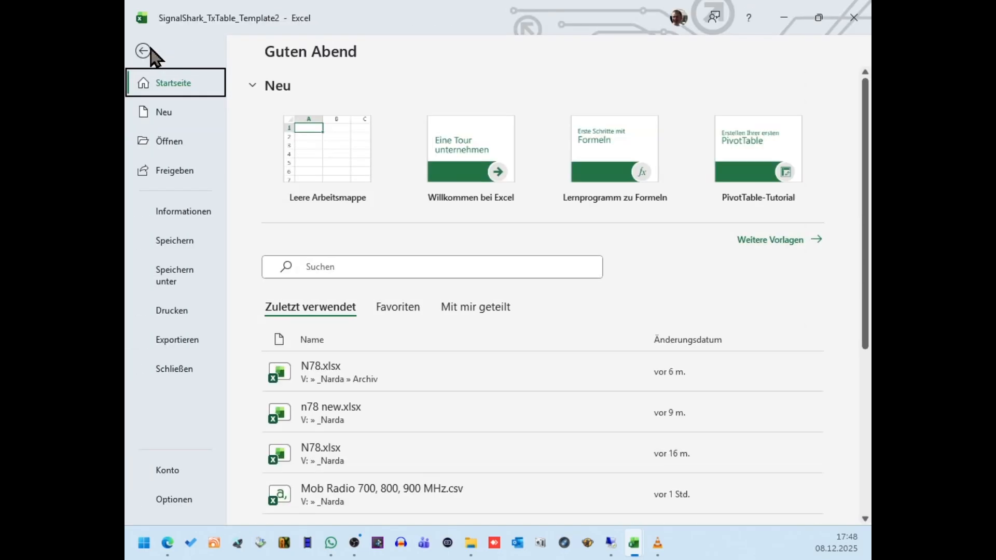
click(192, 275)
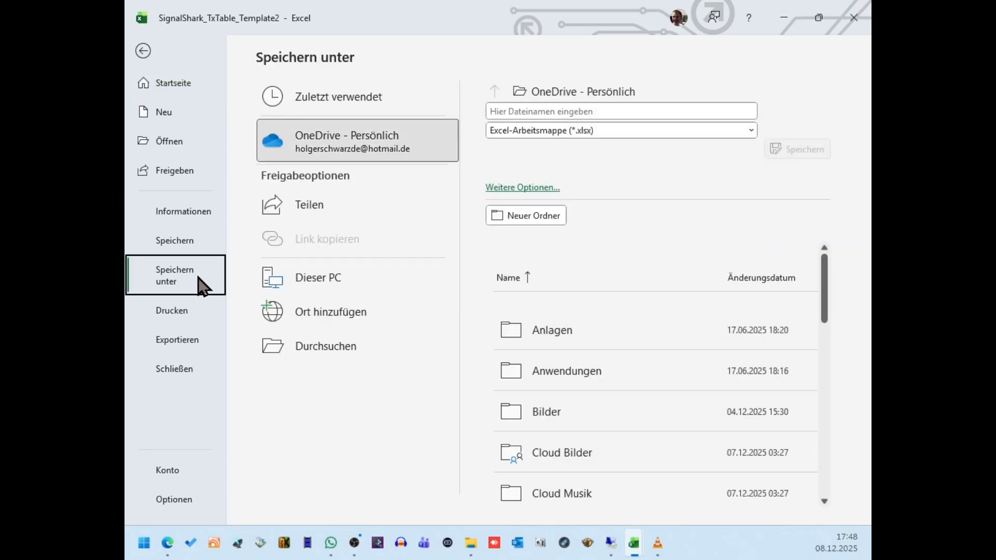
click(337, 347)
click(399, 258)
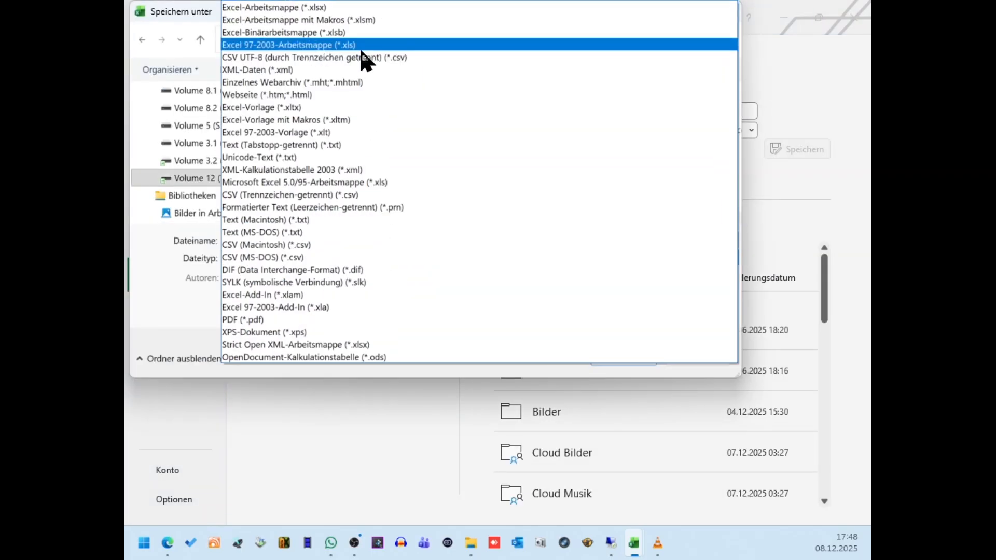
click(367, 55)
click(389, 240)
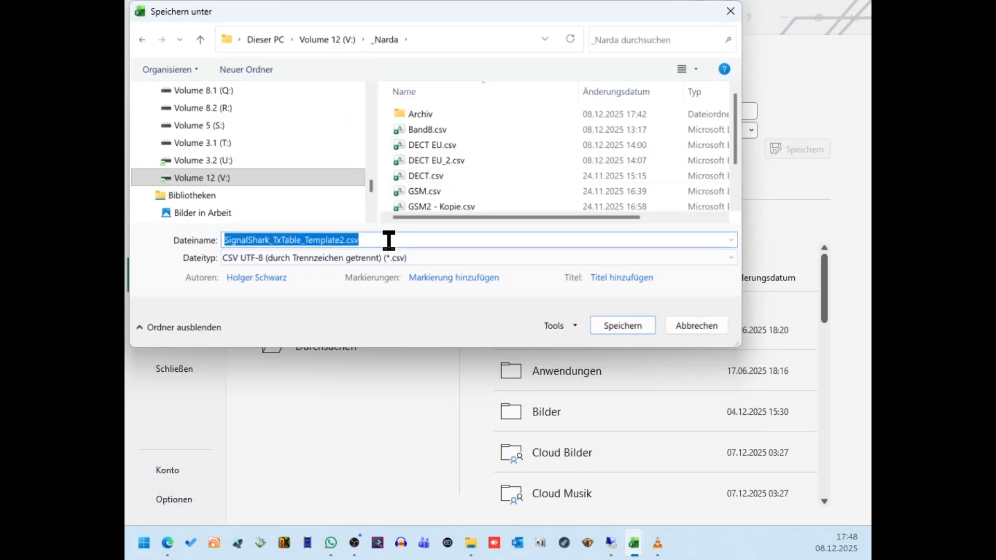
text(n)
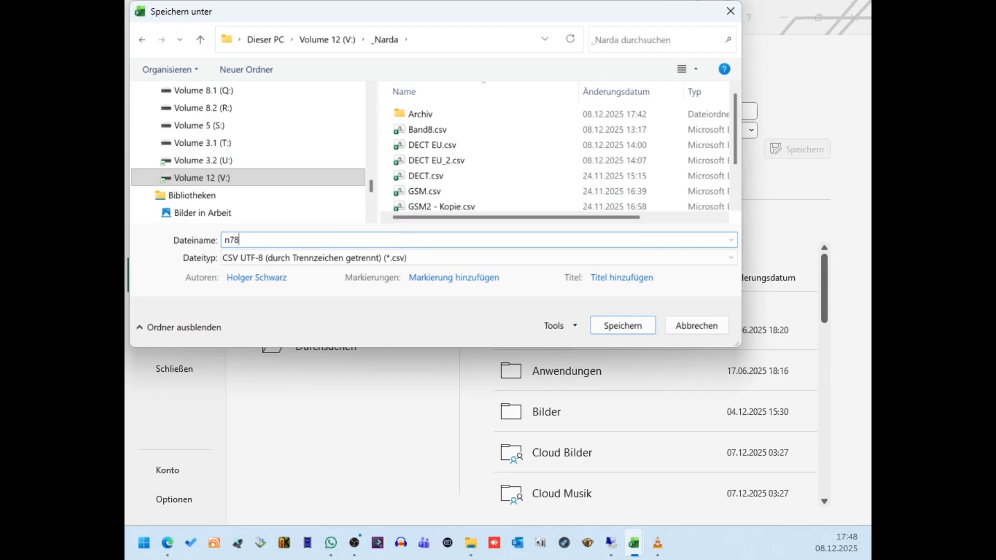
text(78)
click(626, 329)
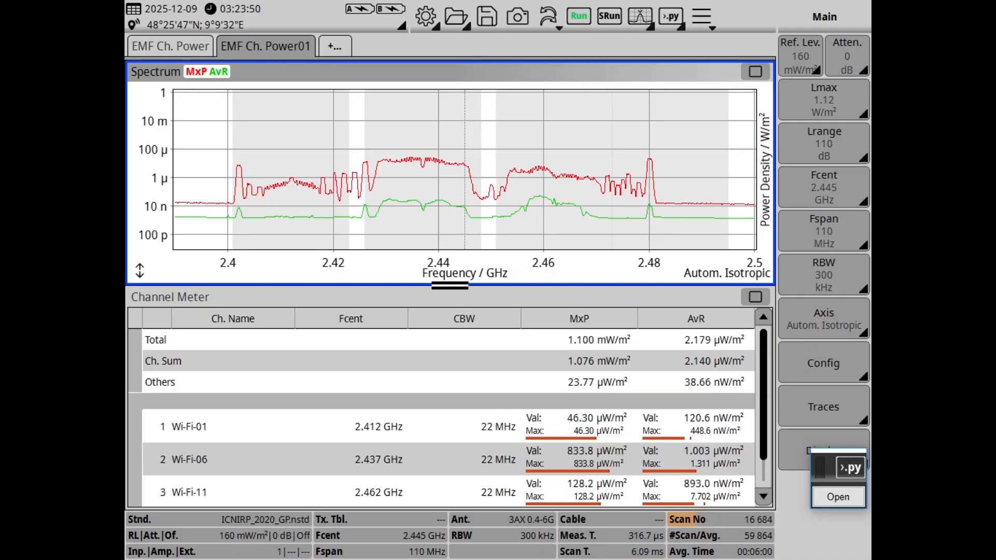
Step: On the SignalShark, convert template-generated n78.csv to an XML Tx table with the semicolon delimiter, saving it directly into the transmitter table folder
click(837, 497)
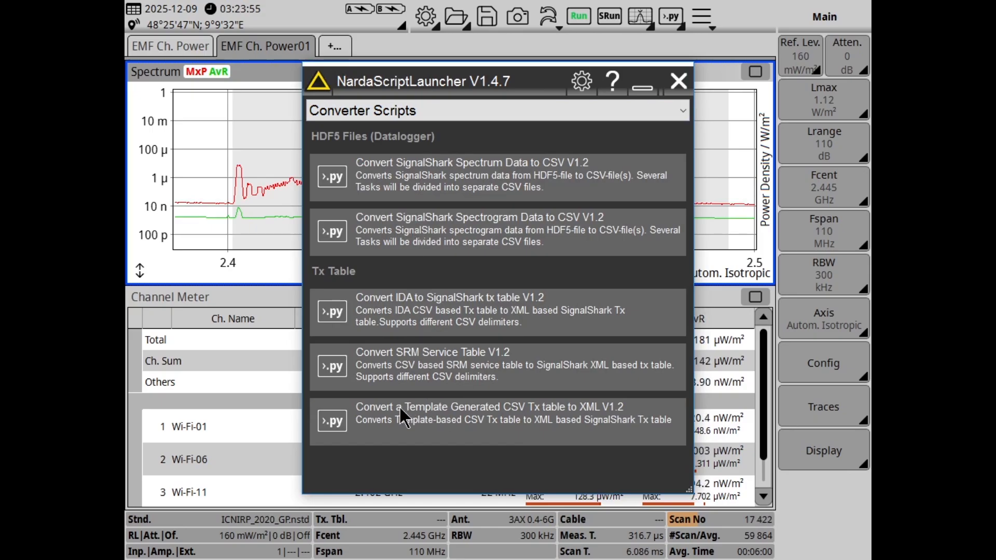
click(440, 421)
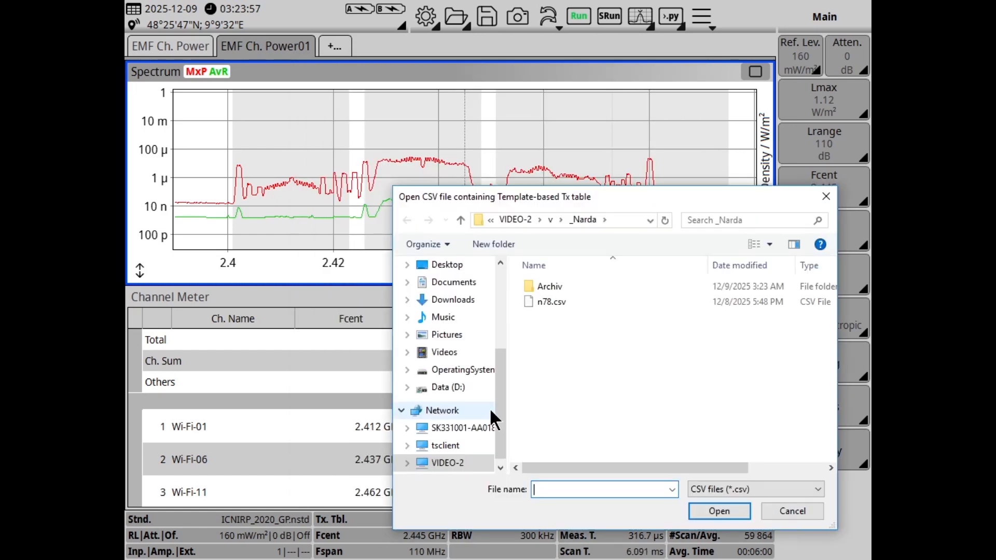
click(550, 303)
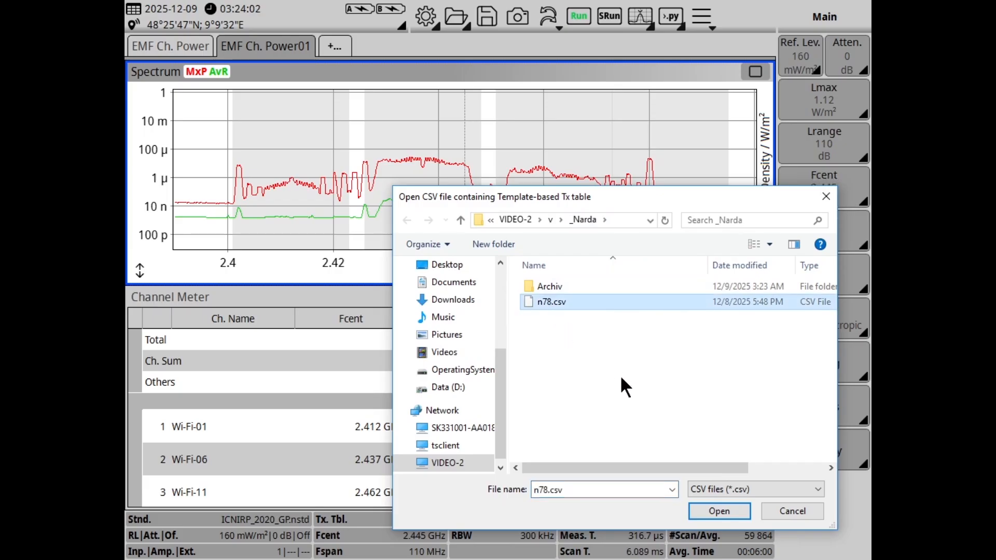
click(719, 513)
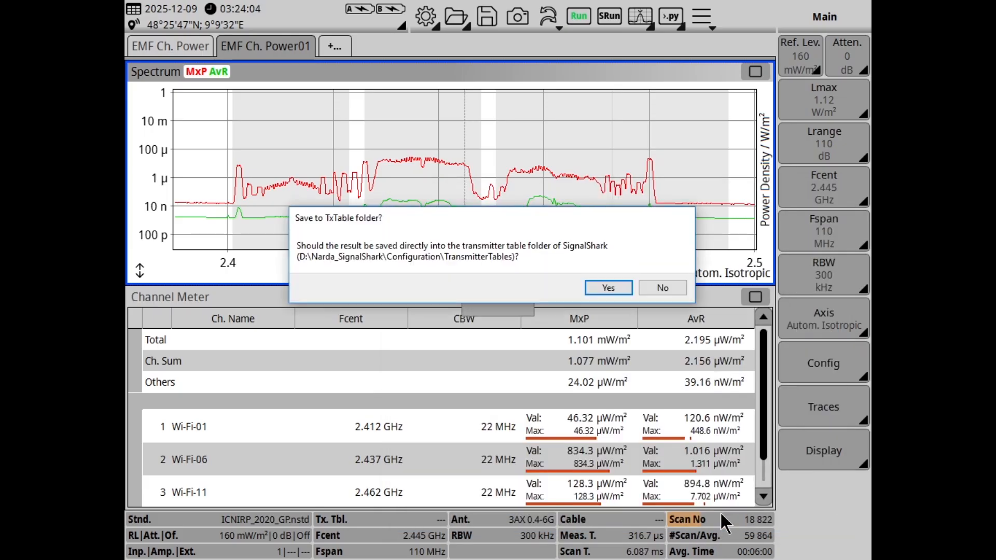
click(605, 287)
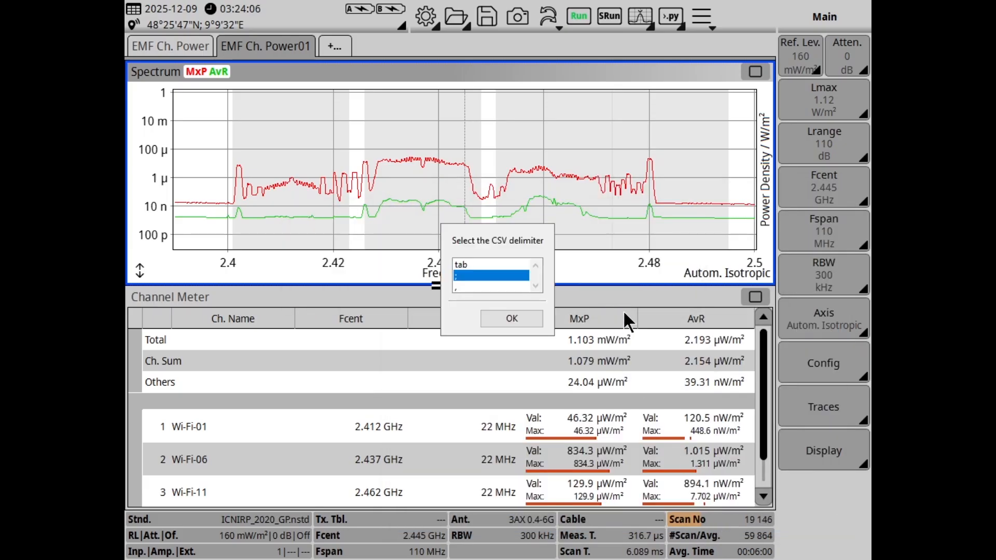
click(516, 319)
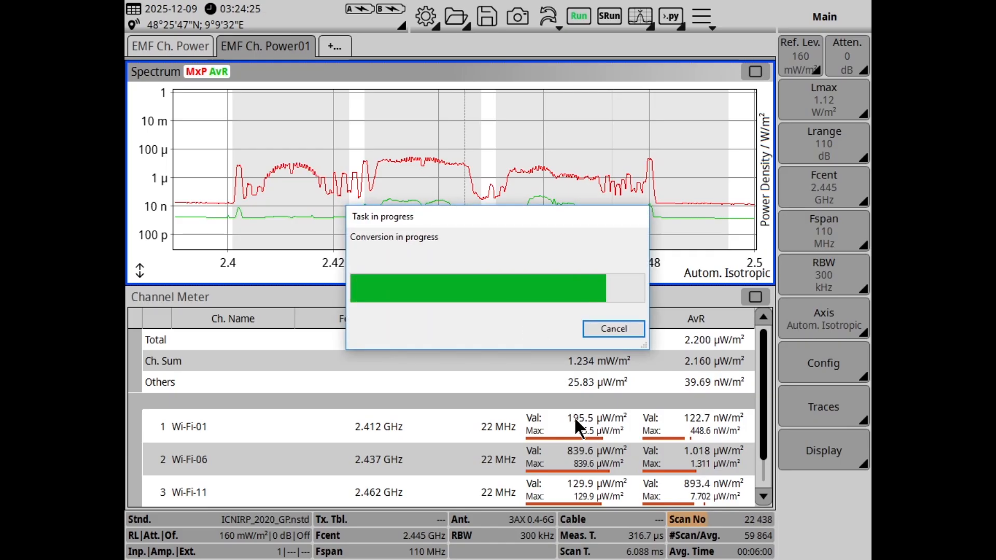
click(620, 332)
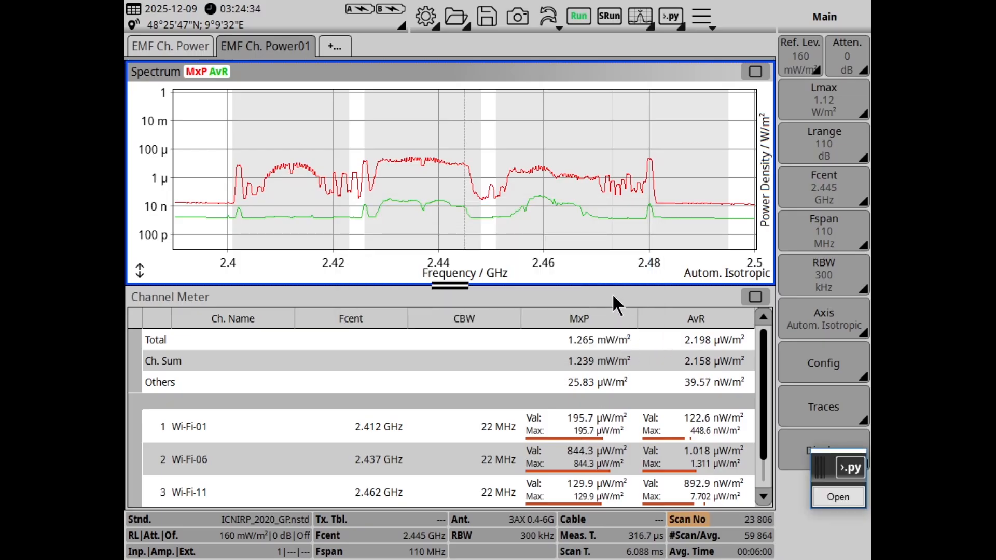
Step: Open the Channel Meter's channels for editing and clear all existing channels
click(615, 298)
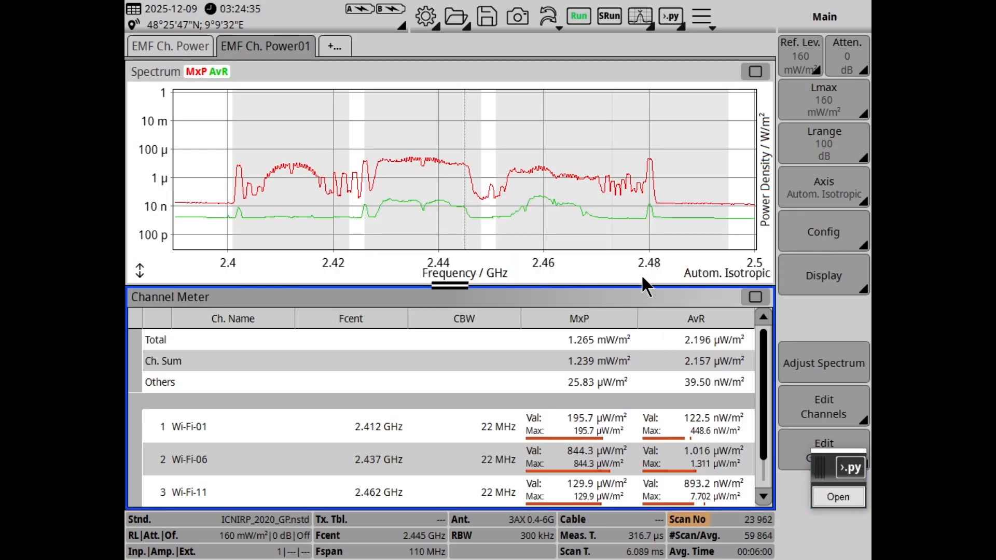
click(816, 408)
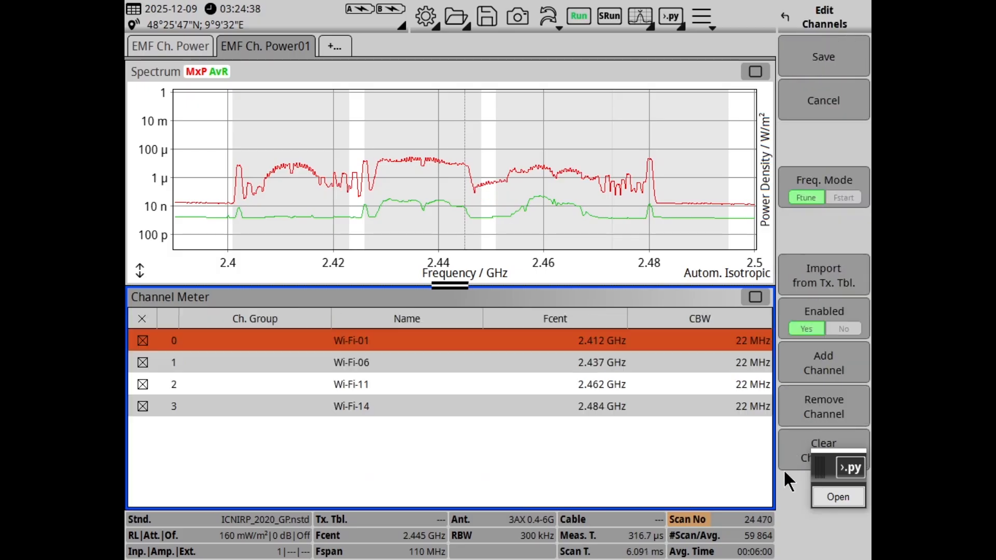
click(795, 449)
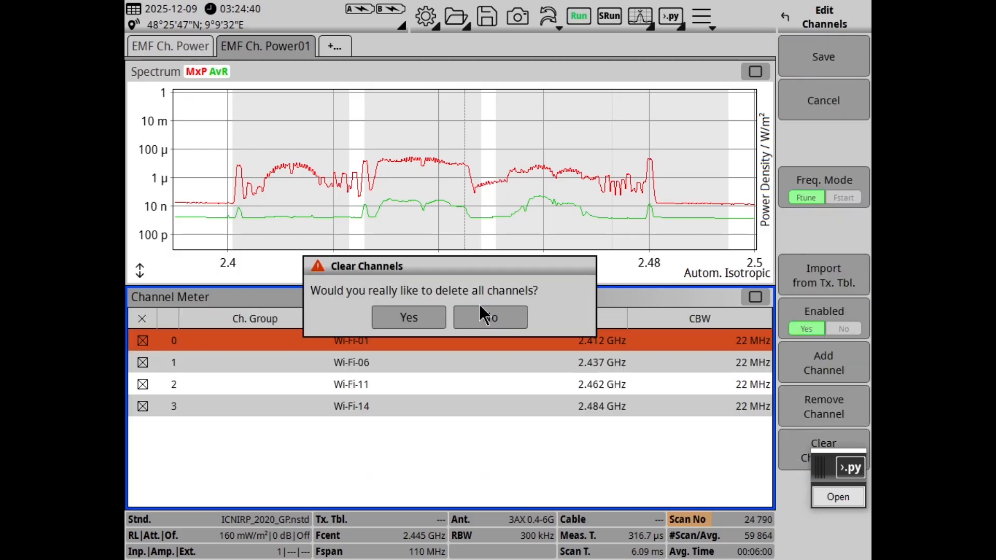
click(393, 315)
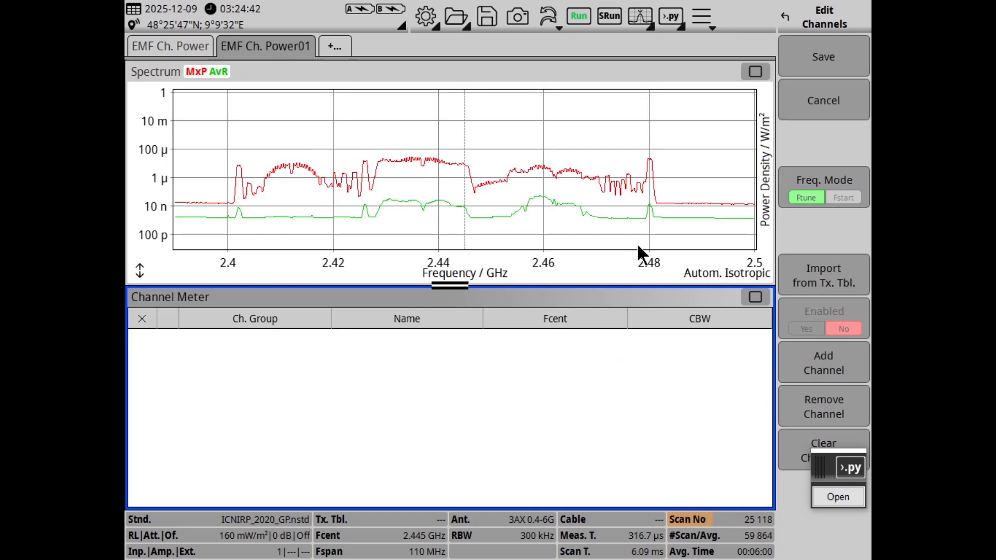
Step: Import the channels from the n78 transmitter table, replacing the existing ones
click(820, 269)
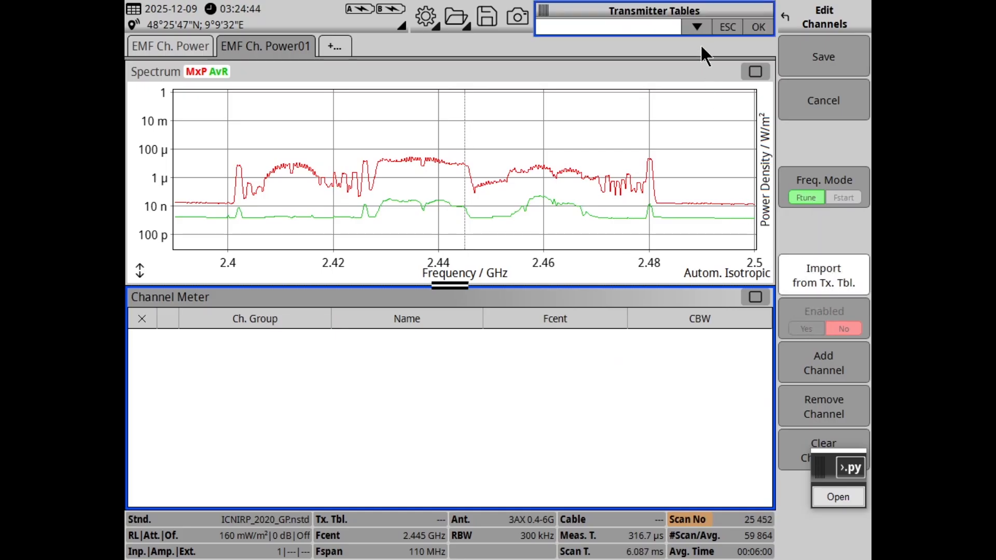
click(698, 25)
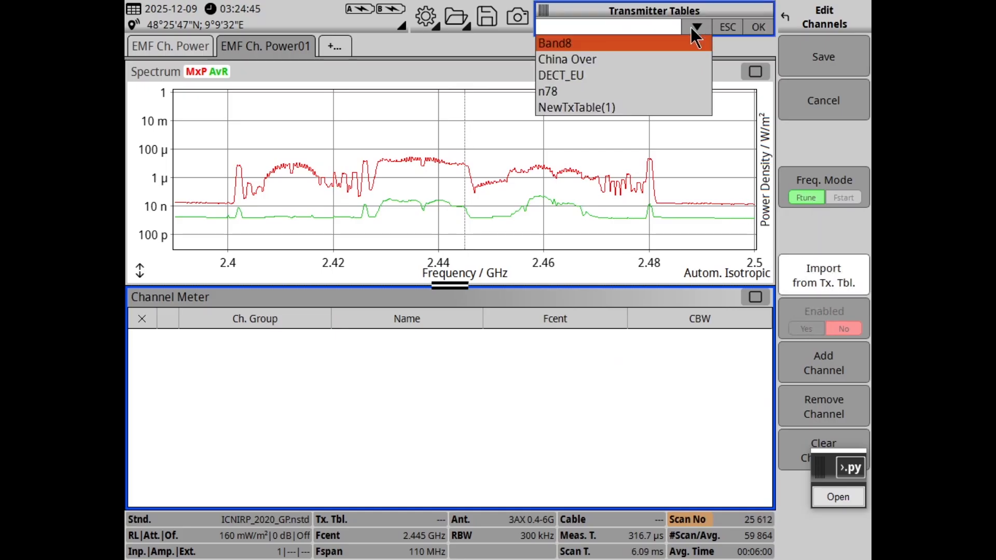
click(644, 99)
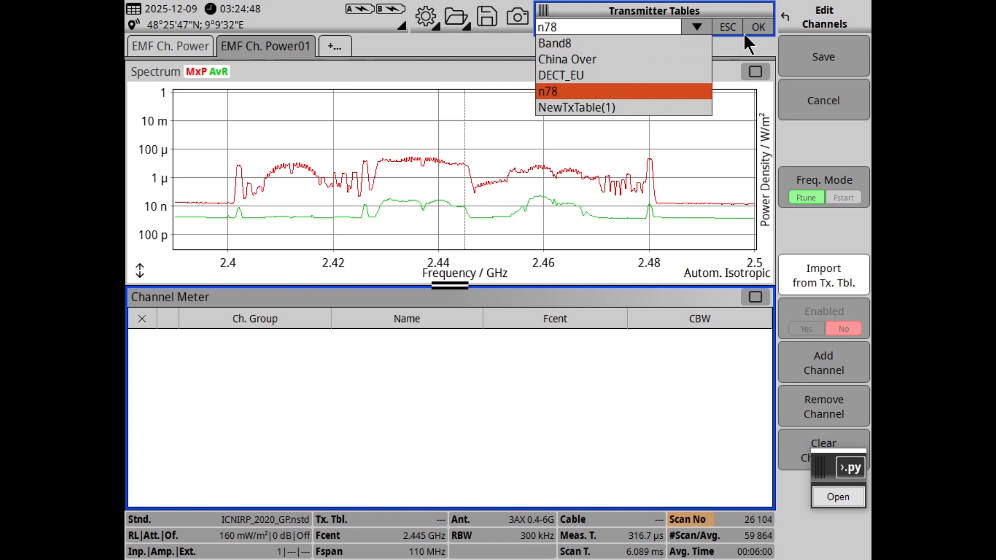
click(757, 29)
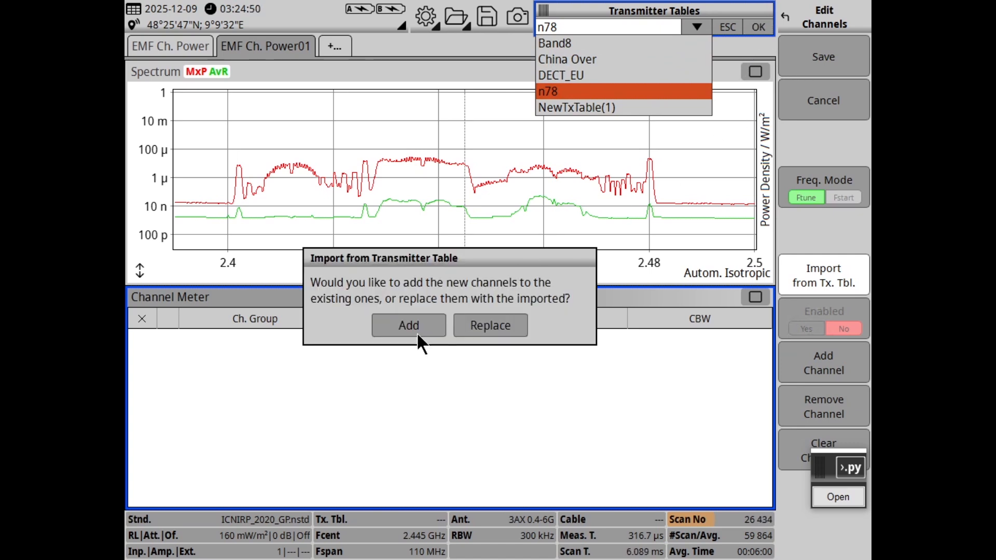
click(488, 328)
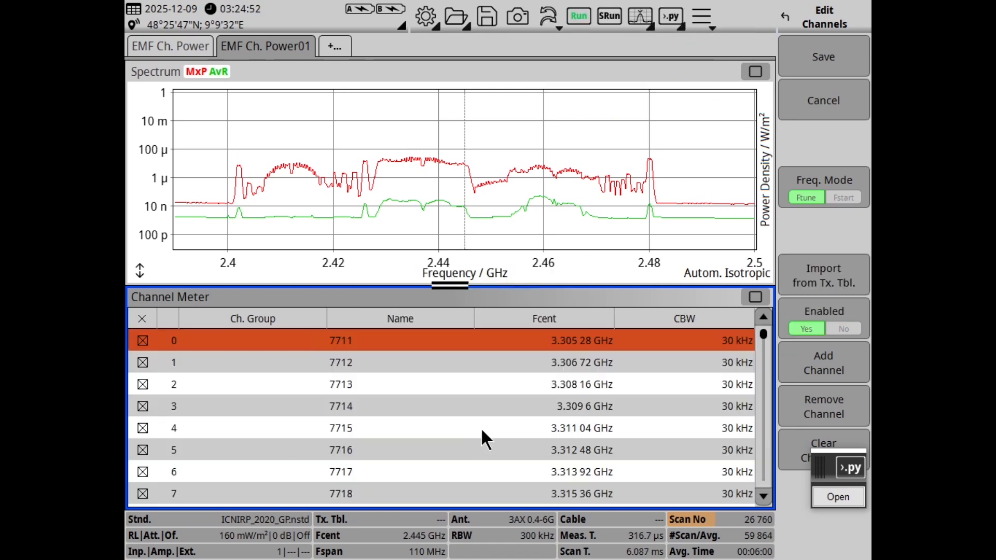
Step: Enlarge the Channel Meter and look through the whole list of imported n78 channels
click(754, 297)
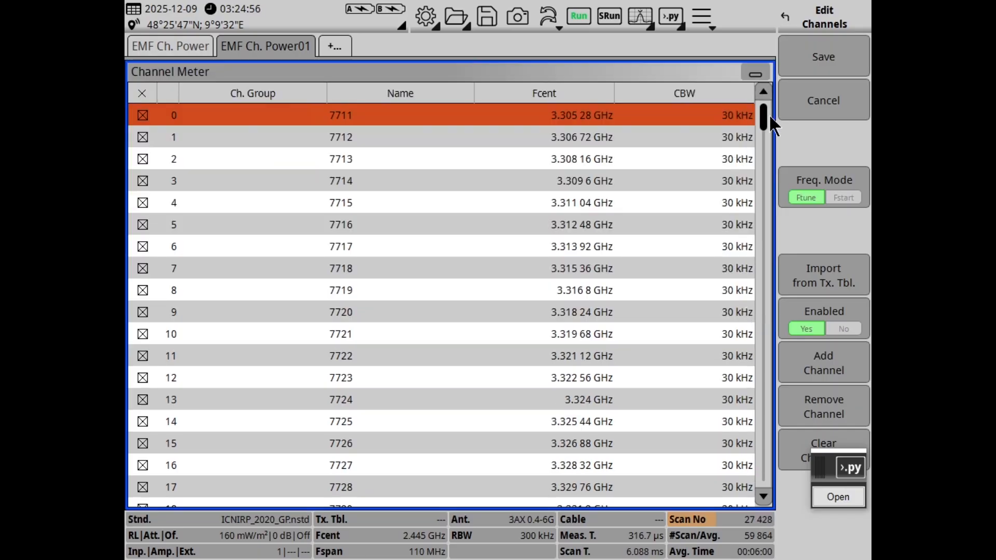
click(766, 135)
drag(767, 140, 762, 498)
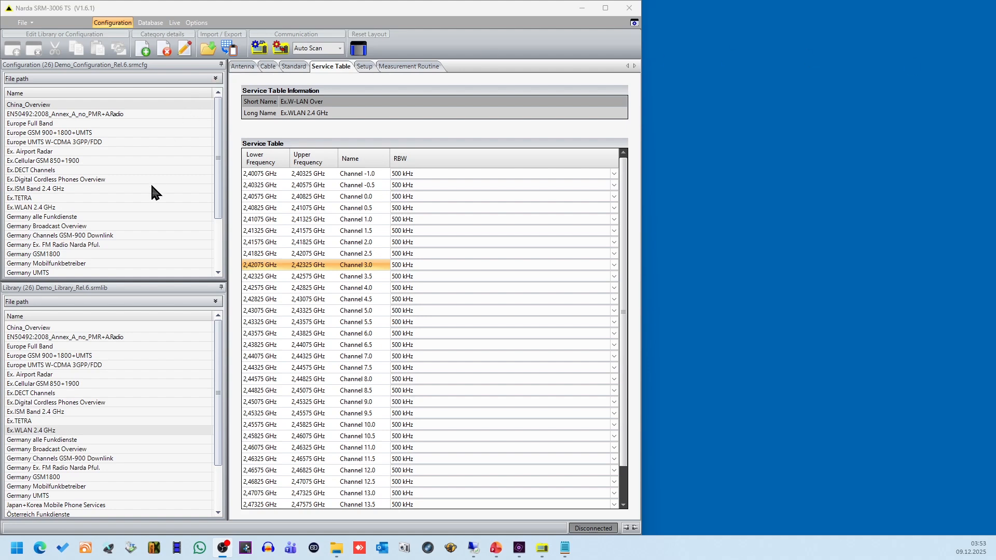
Step: Copy all rows of the Ex.WLAN 2.4 GHz service table from the library and paste them into the empty Notepad document
click(106, 431)
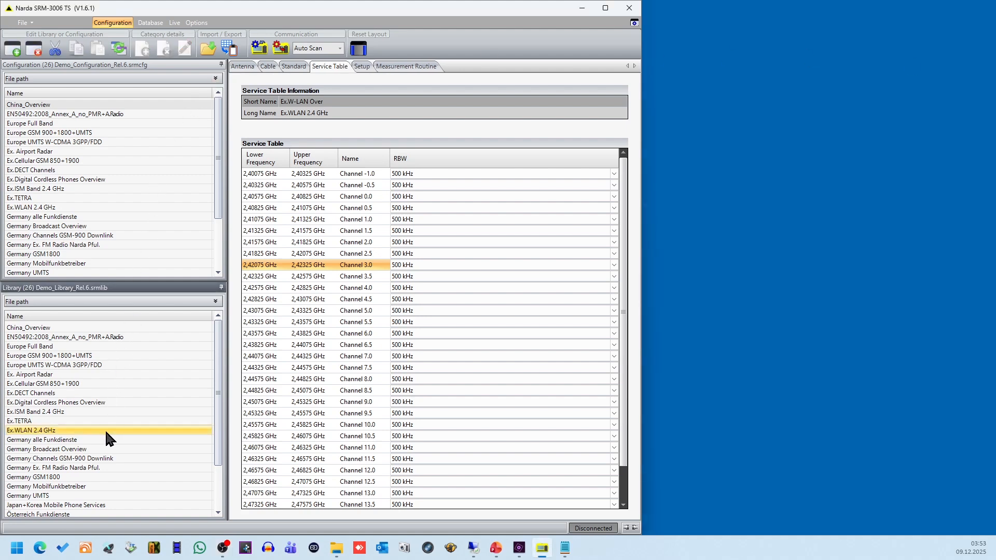
click(316, 223)
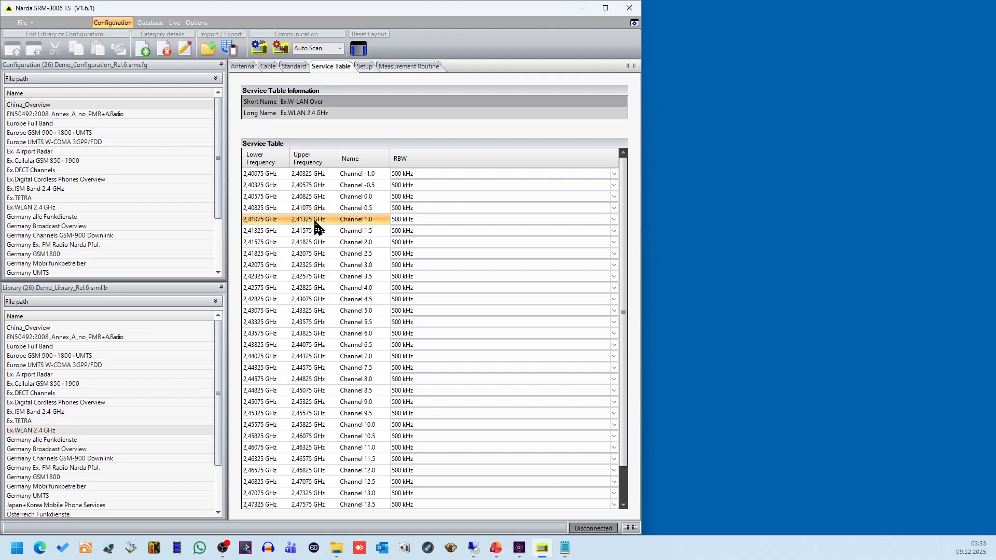
key(ctrl+a)
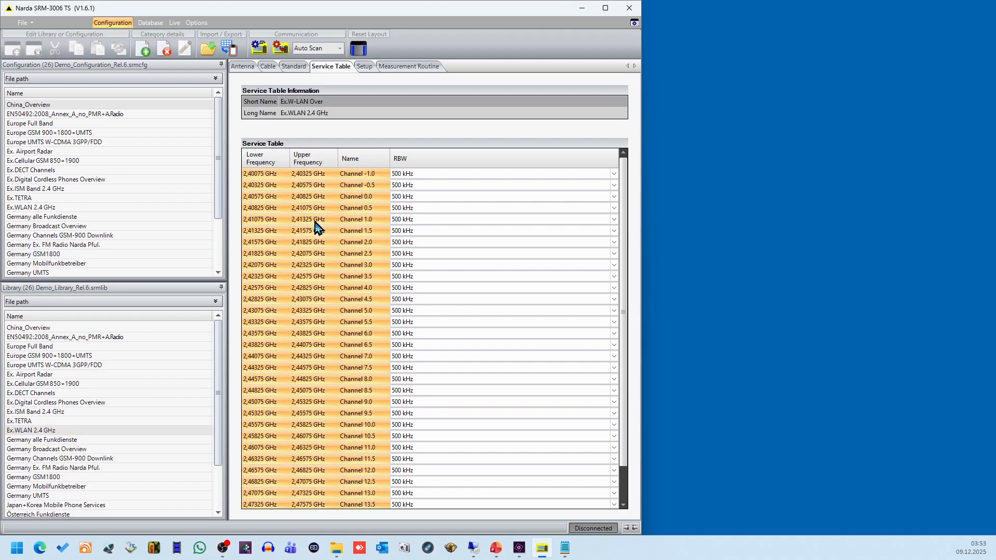
click(231, 52)
click(567, 548)
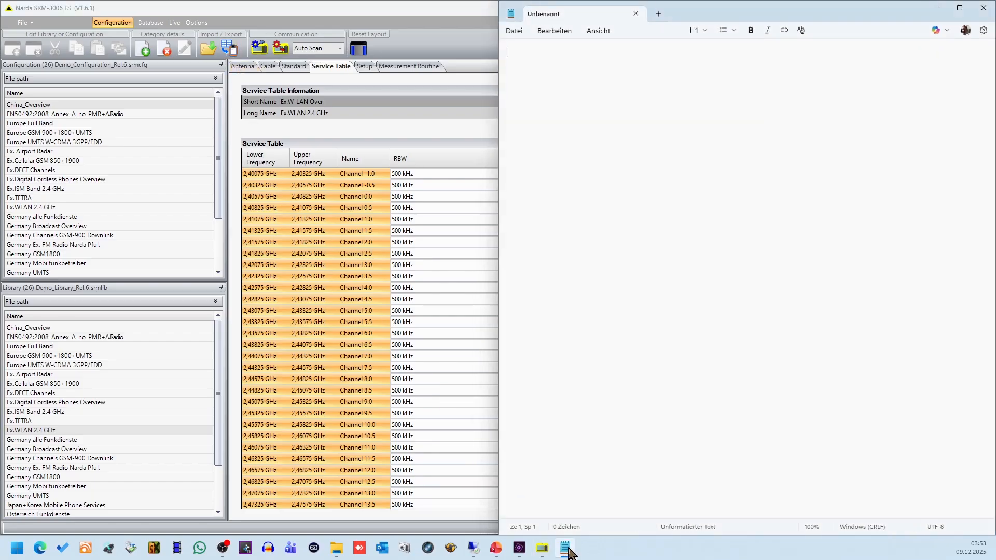
right_click(576, 109)
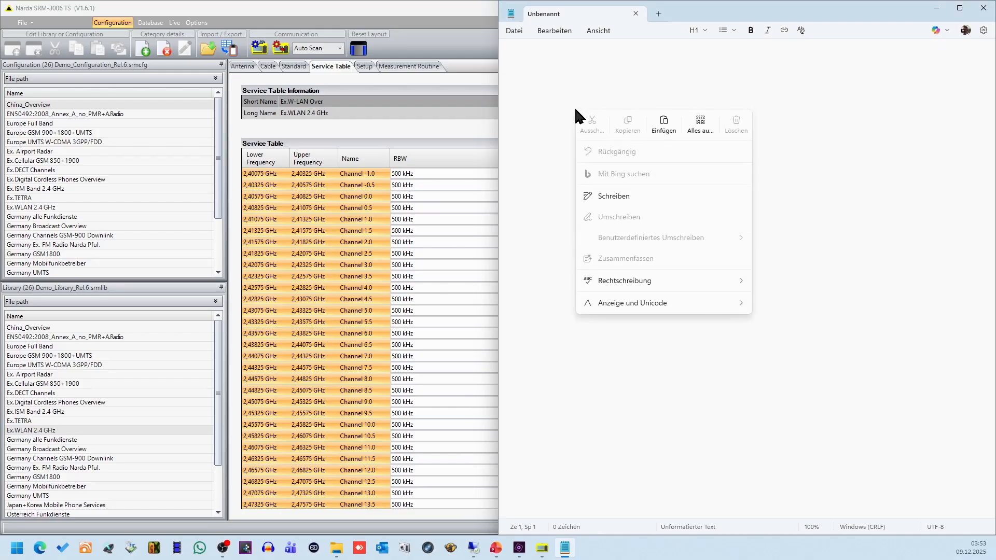
click(665, 125)
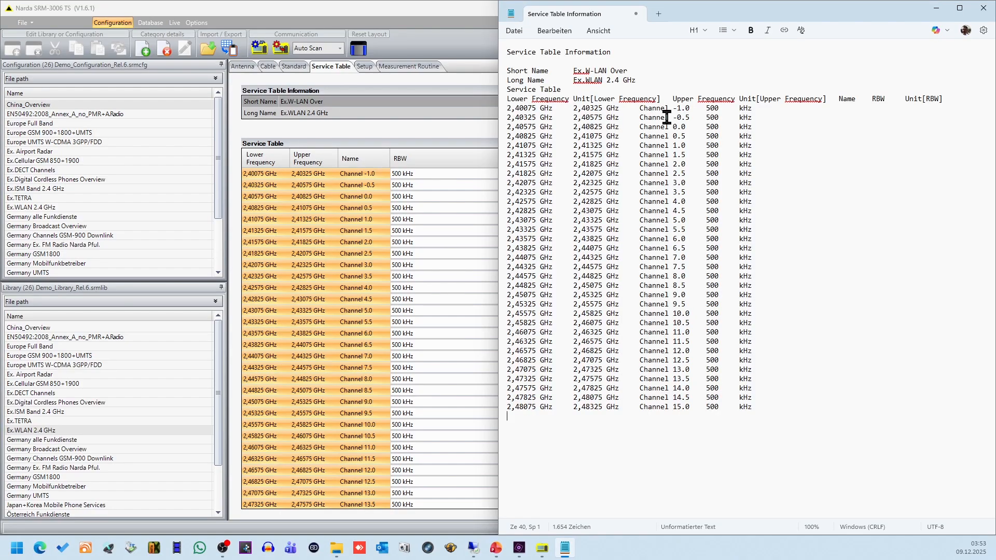
Step: Save the pasted table as text file WiFi in the _Narda folder, then close Notepad and SRM-3006 TS
click(518, 33)
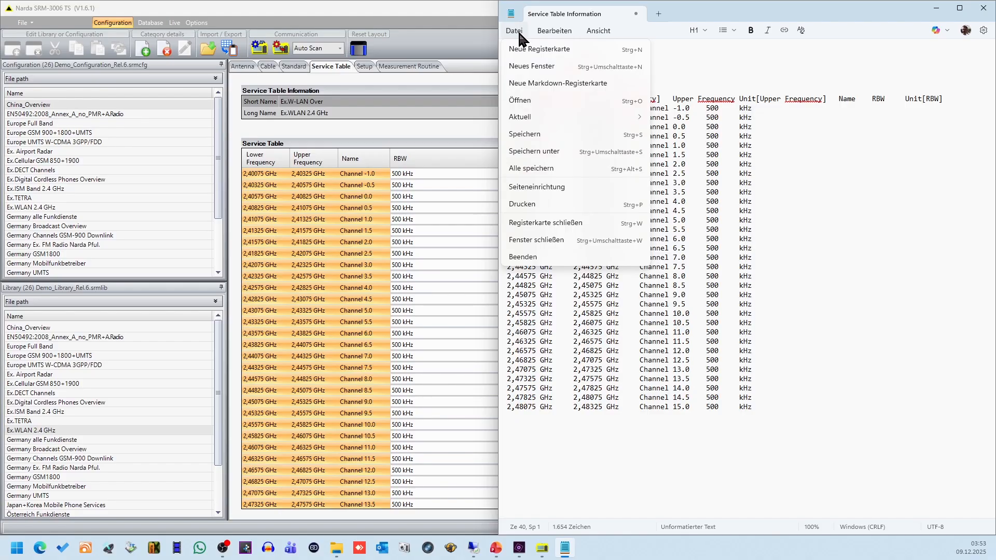
click(545, 151)
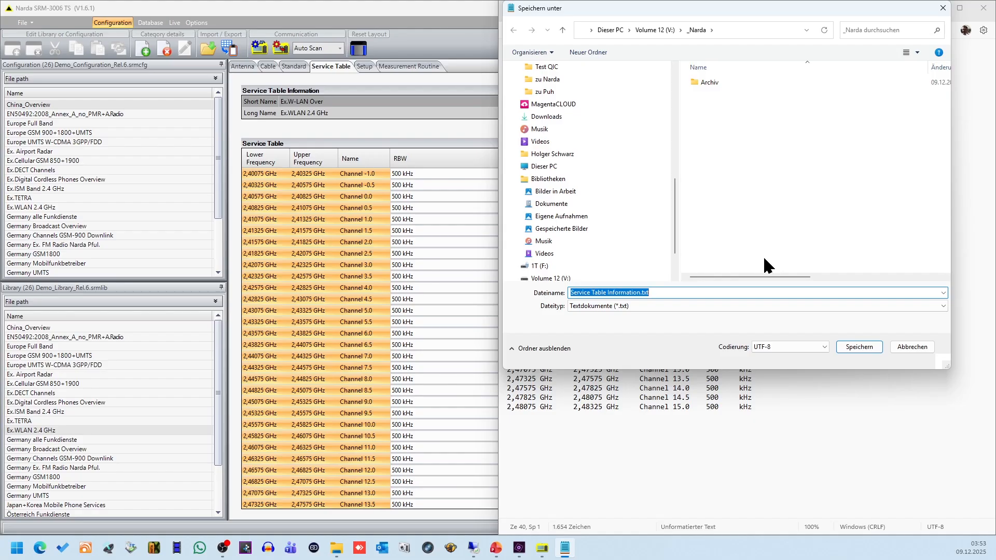
text(WiFi)
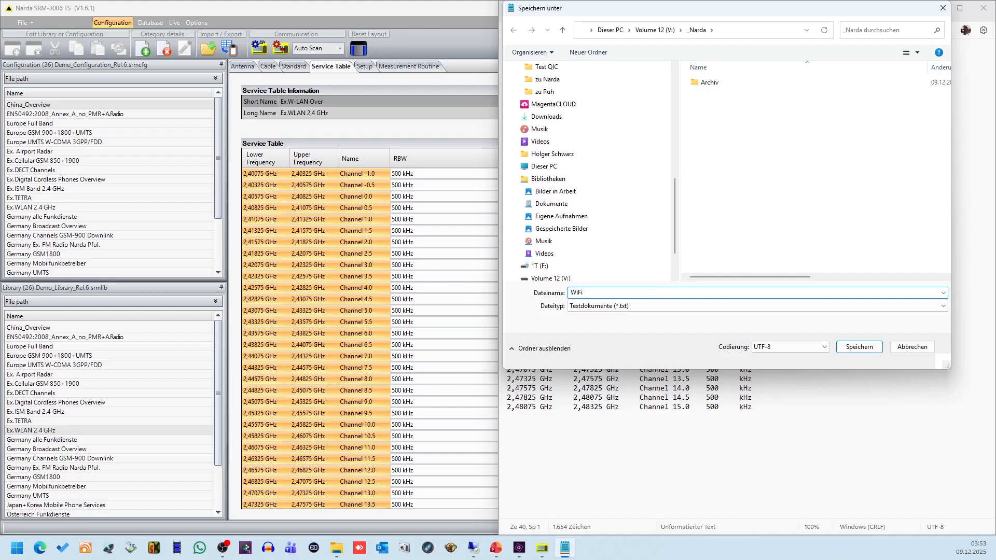
click(857, 346)
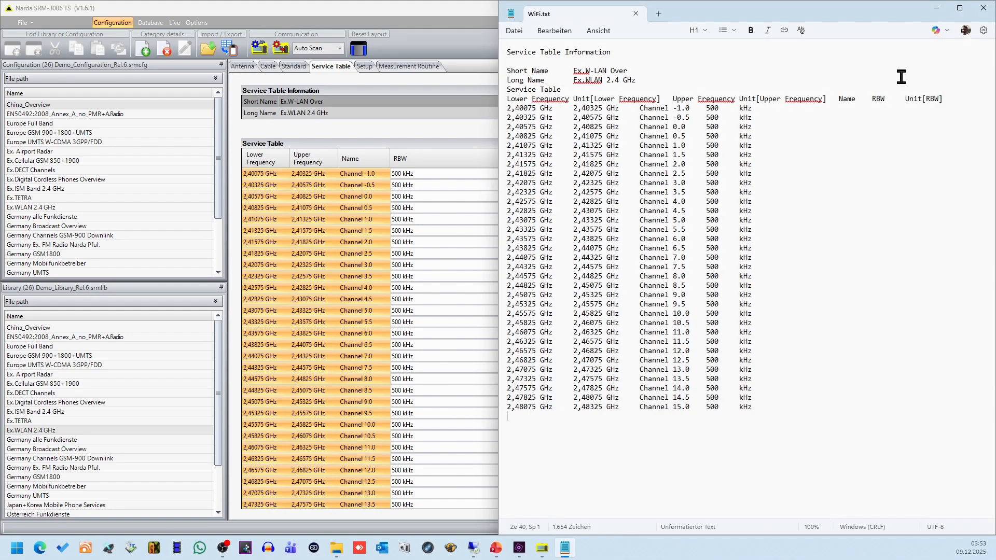
click(984, 8)
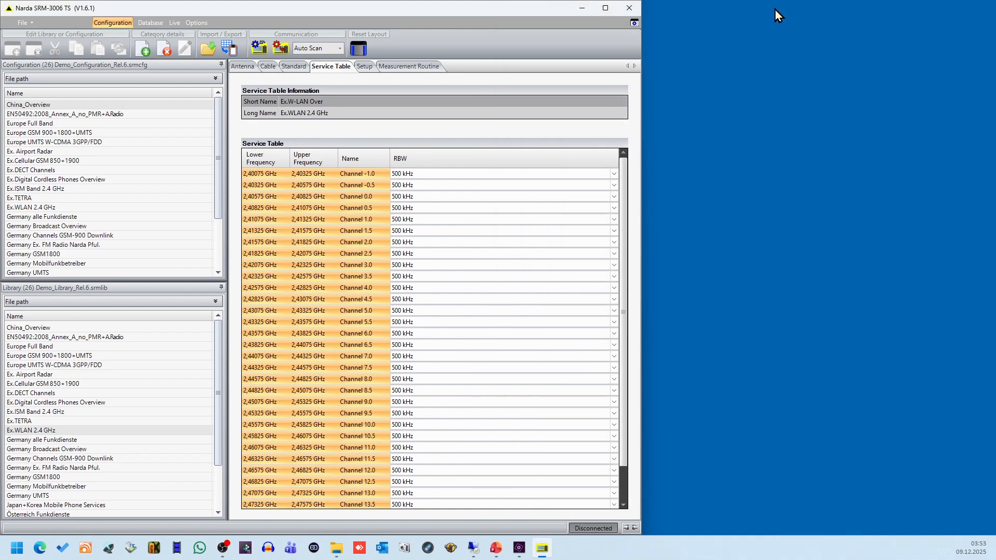
click(629, 8)
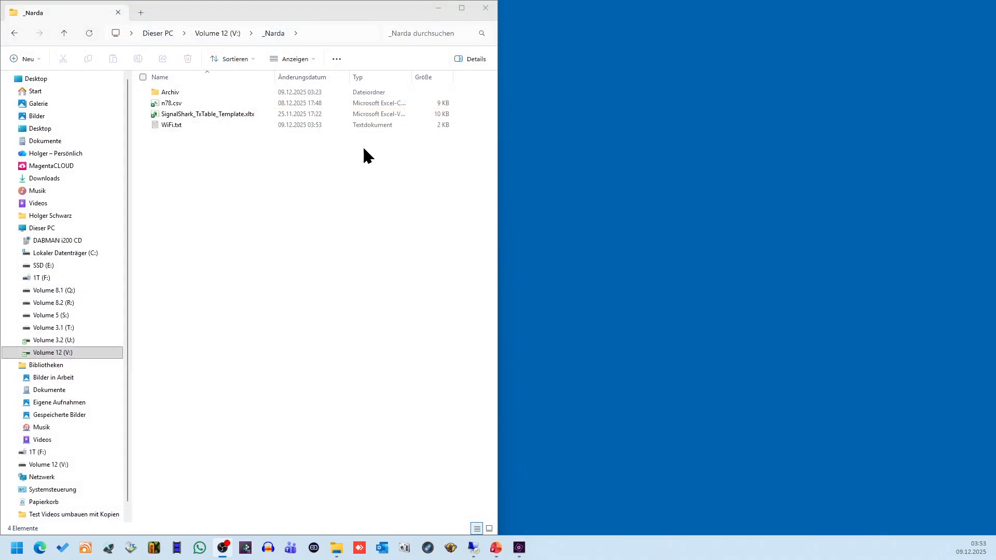
Step: Rename WiFi.txt in the _Narda folder to WiFi.csv and accept the extension change
click(163, 124)
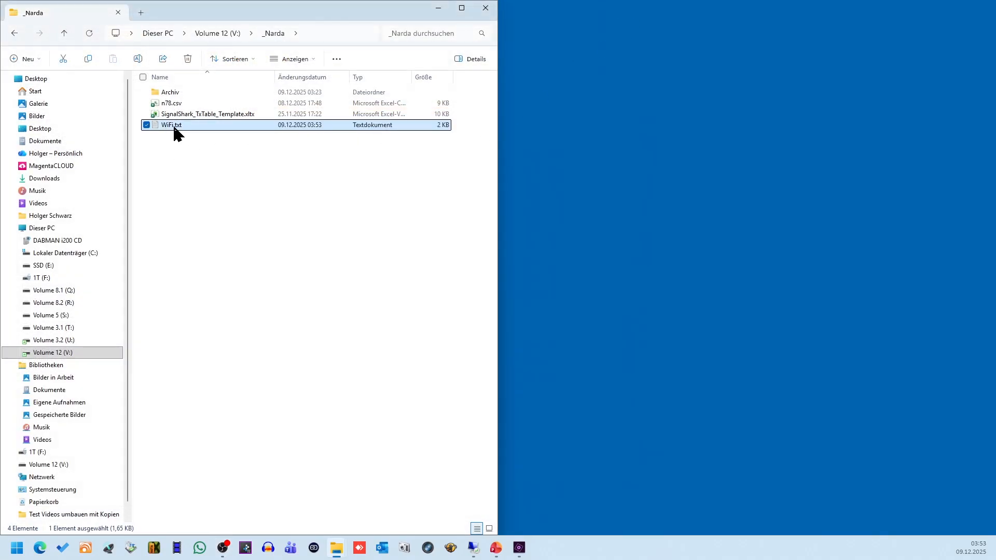
click(184, 126)
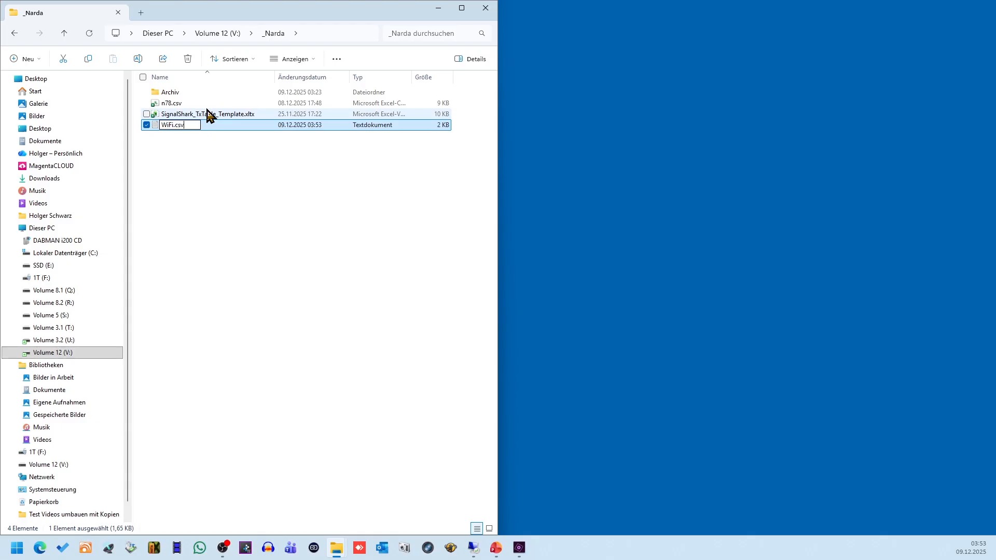
key(Return)
key(Return)
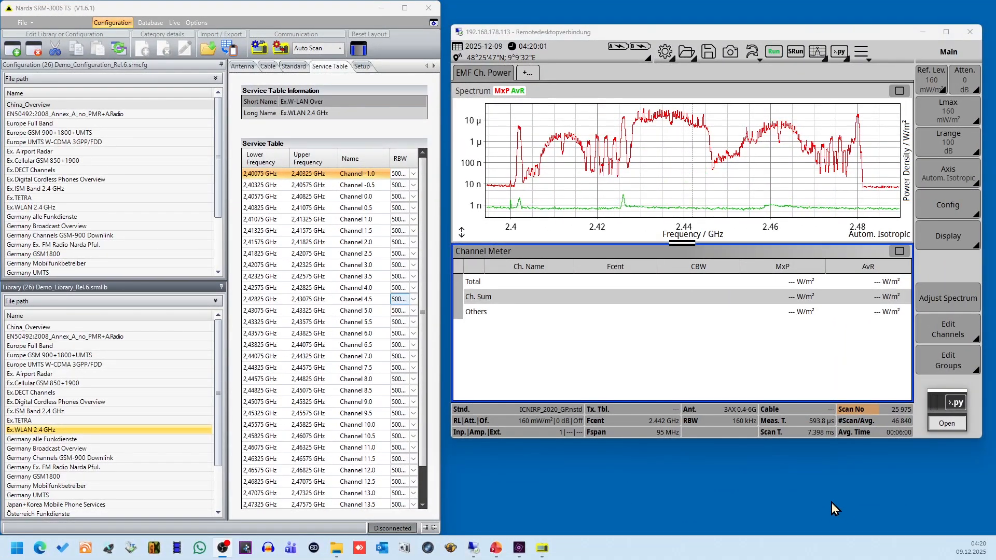
Step: On the SignalShark, convert WiFi.csv with the SRM Service Table converter script, saving the result directly into the transmitter table folder
click(941, 421)
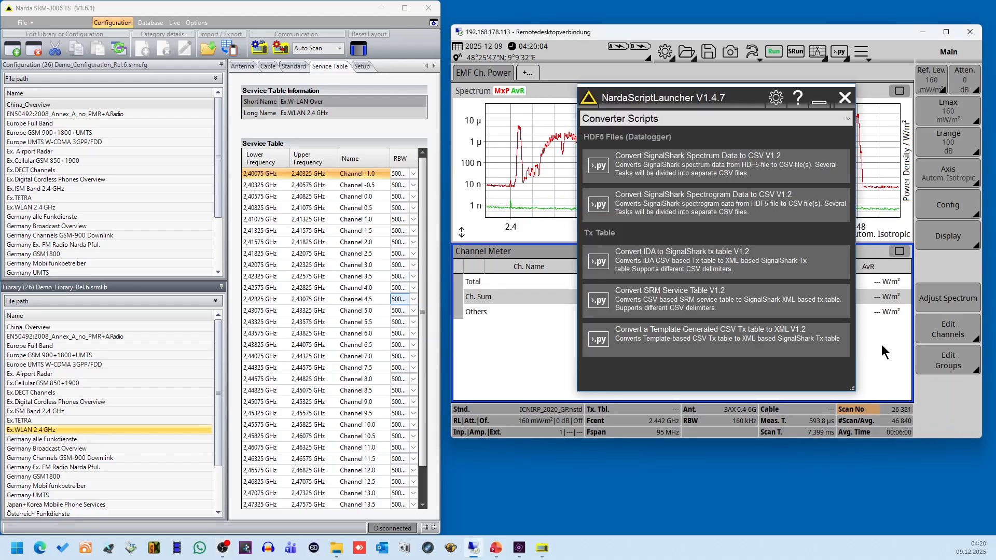
click(665, 306)
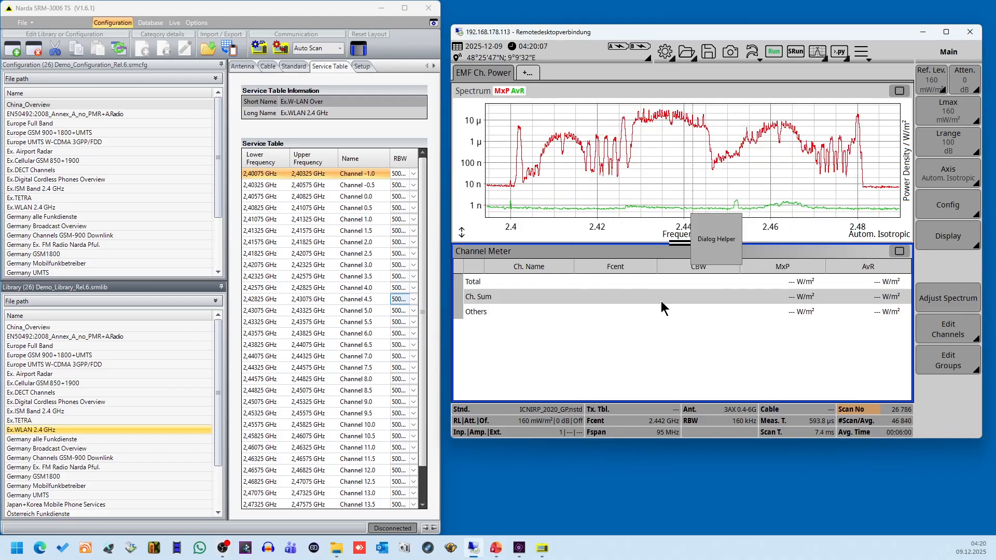
click(757, 266)
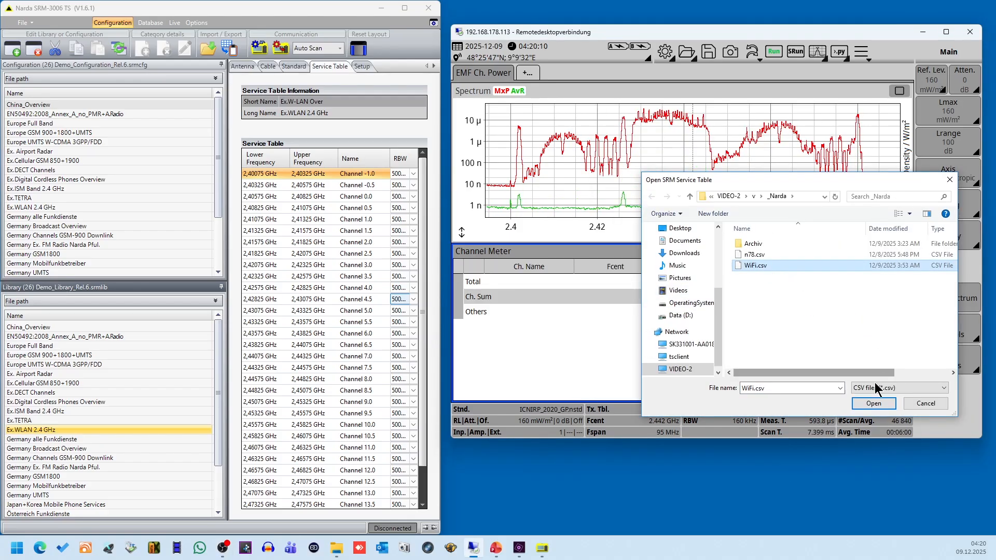
click(879, 405)
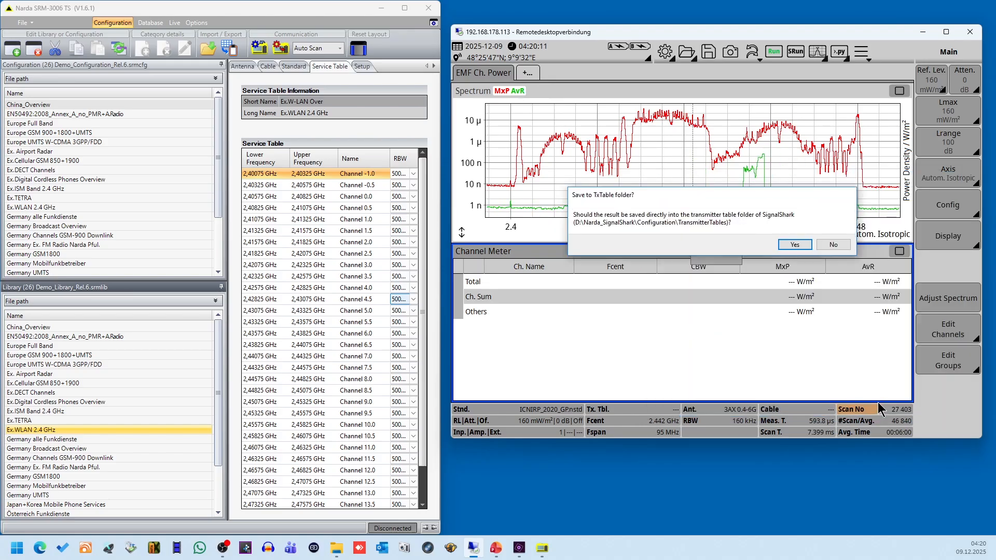
click(795, 244)
click(729, 262)
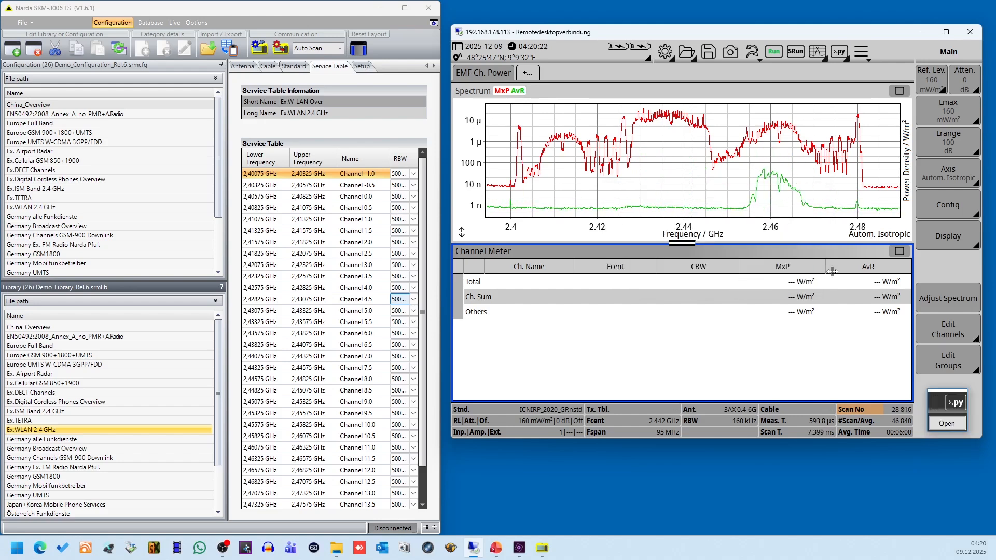
Step: Import the ExW-LAN Over transmitter table as Channel Meter channels, replacing the existing ones, and enlarge the Channel Meter
click(949, 327)
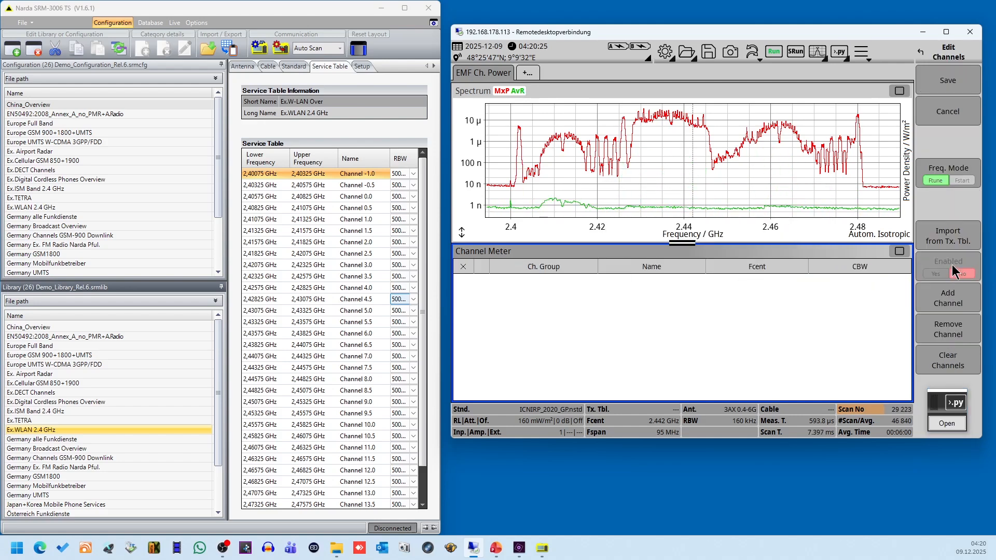
click(948, 235)
click(857, 59)
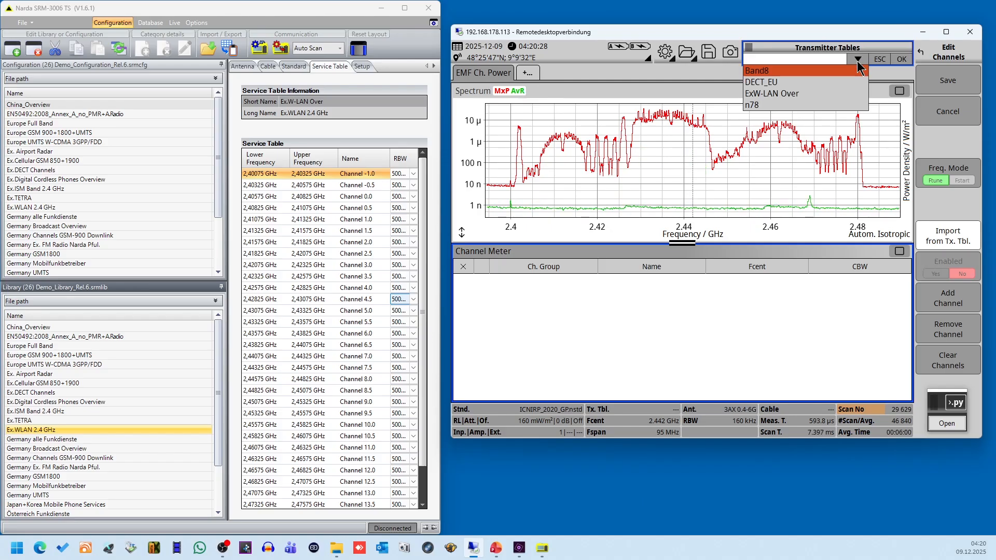
click(783, 95)
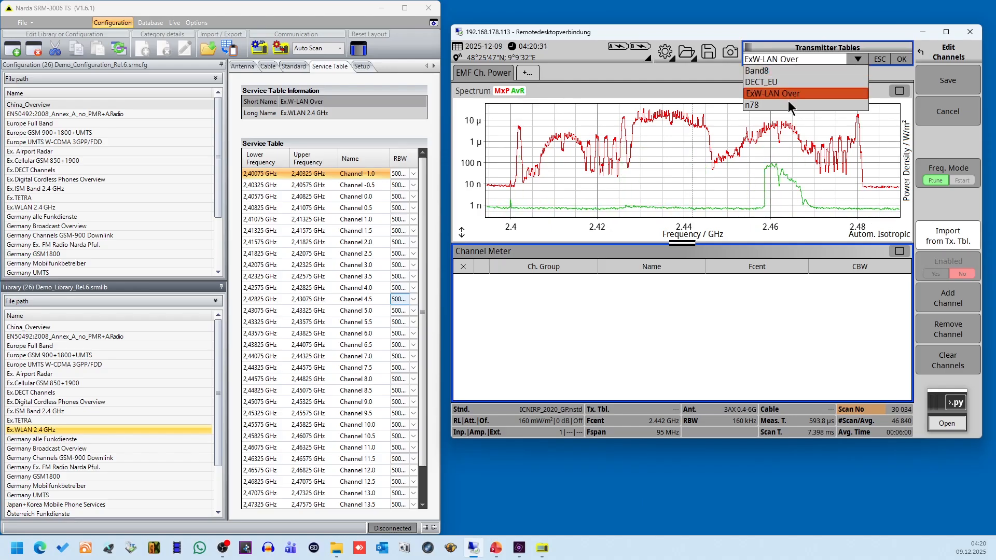
click(900, 61)
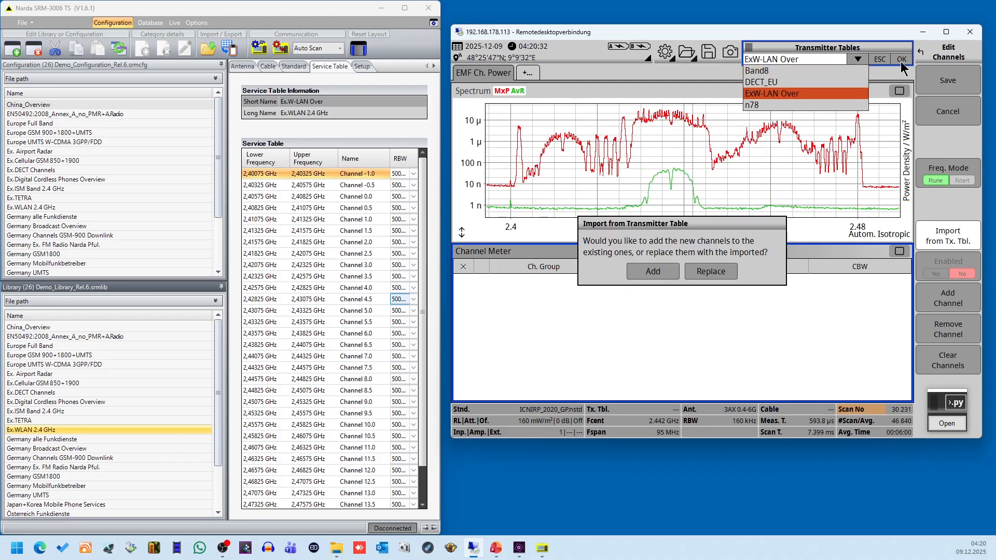
click(711, 275)
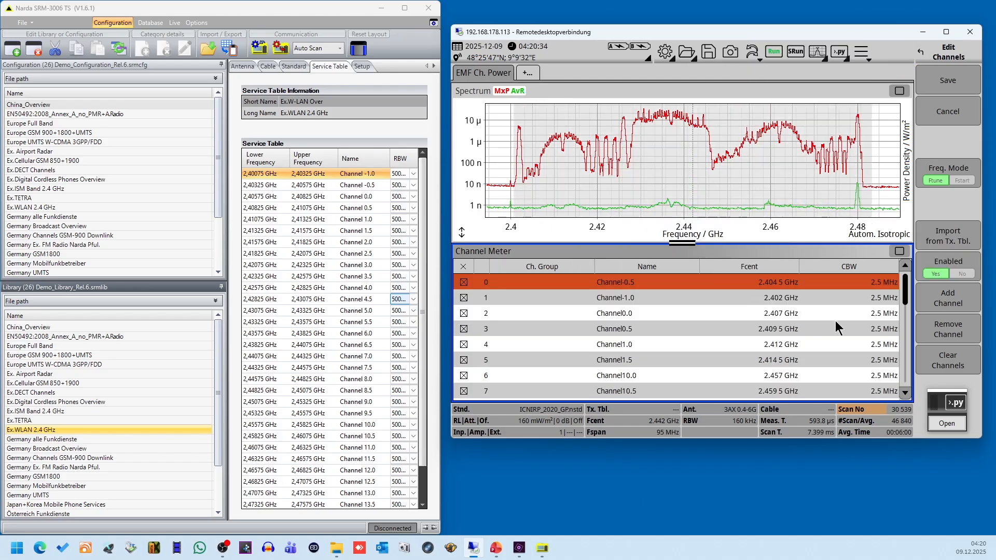
click(900, 252)
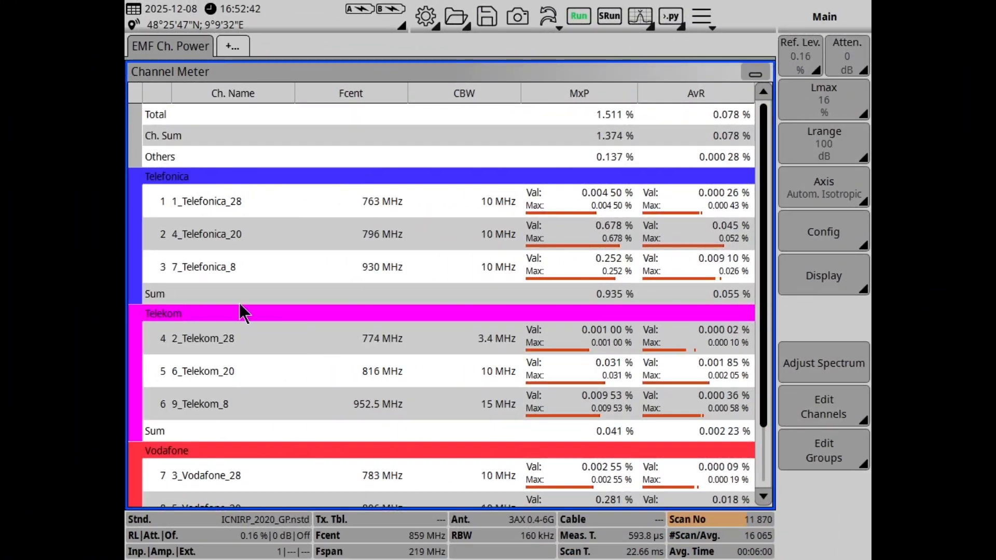
Step: Look through the Channel Meter's operator groups Telefonica, Telekom and Vodafone, with their channel values and group sums
scroll(455, 319, down, 2)
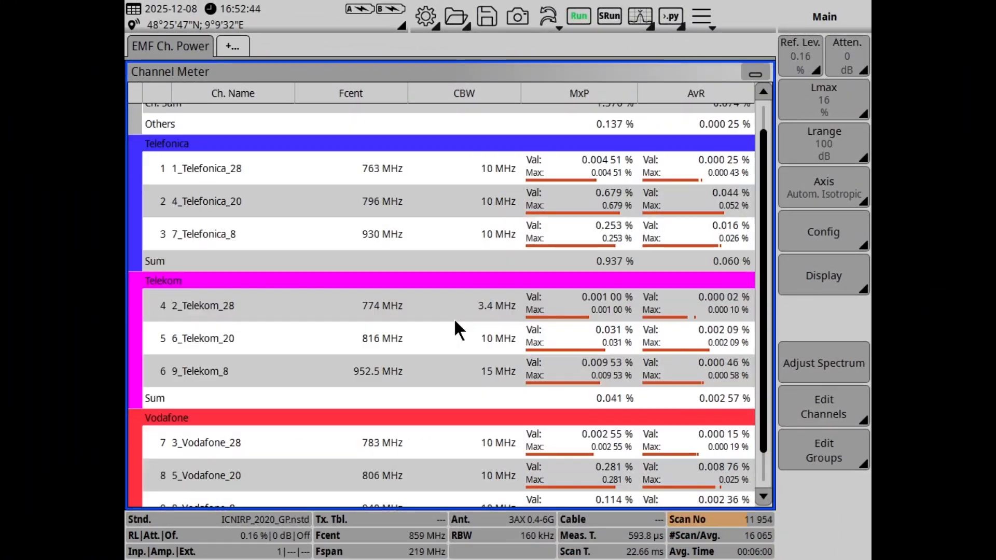
scroll(457, 328, up, 1)
scroll(456, 328, up, 1)
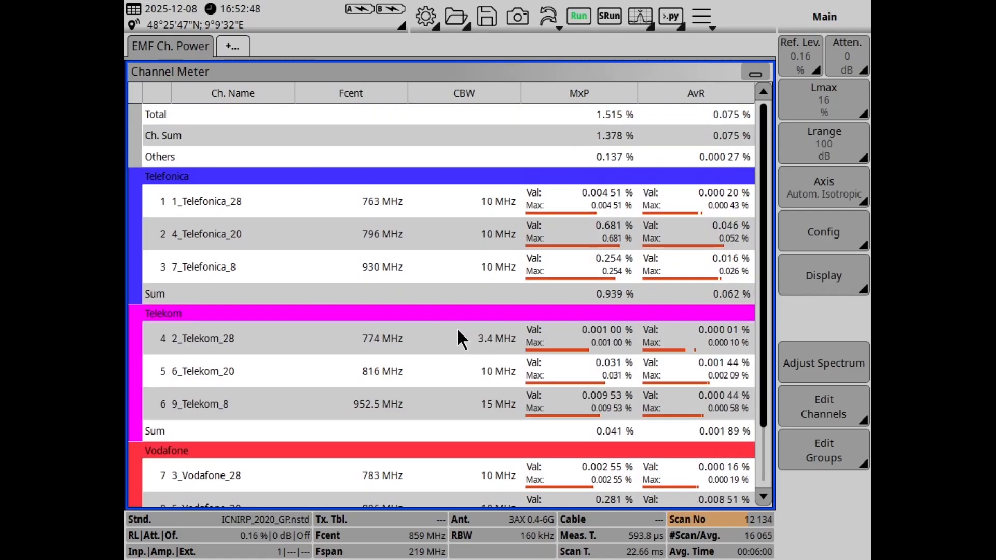
scroll(458, 332, down, 1)
scroll(458, 332, down, 1)
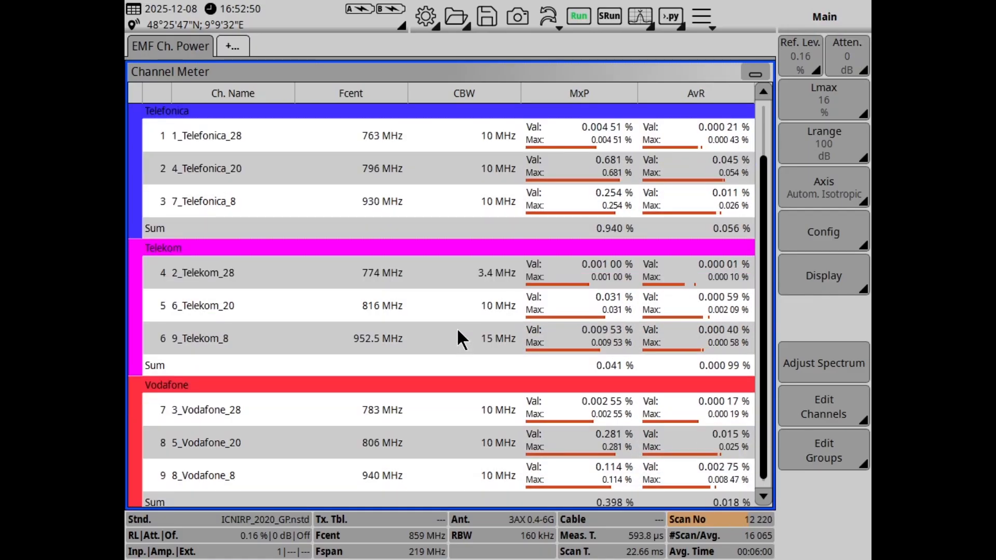
scroll(457, 339, down, 1)
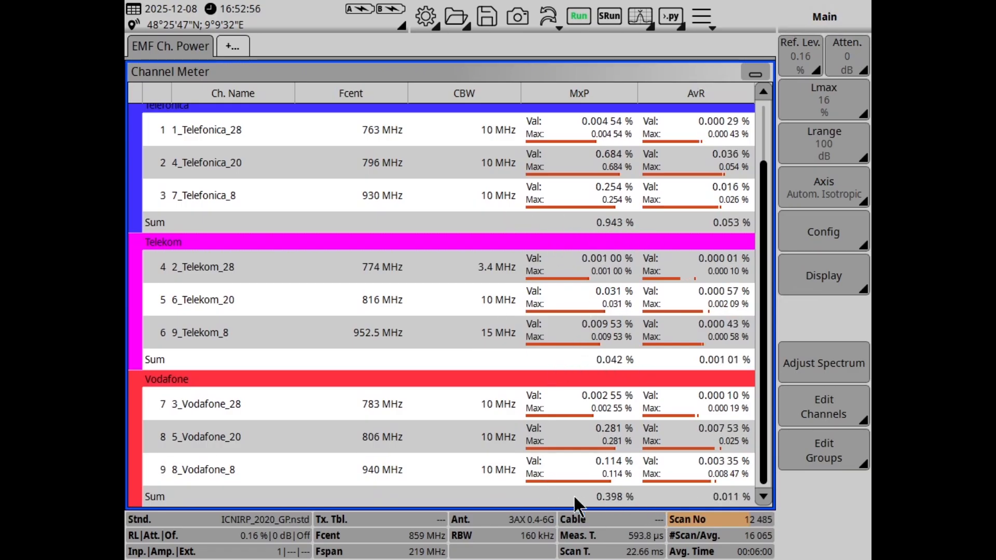
scroll(475, 337, up, 2)
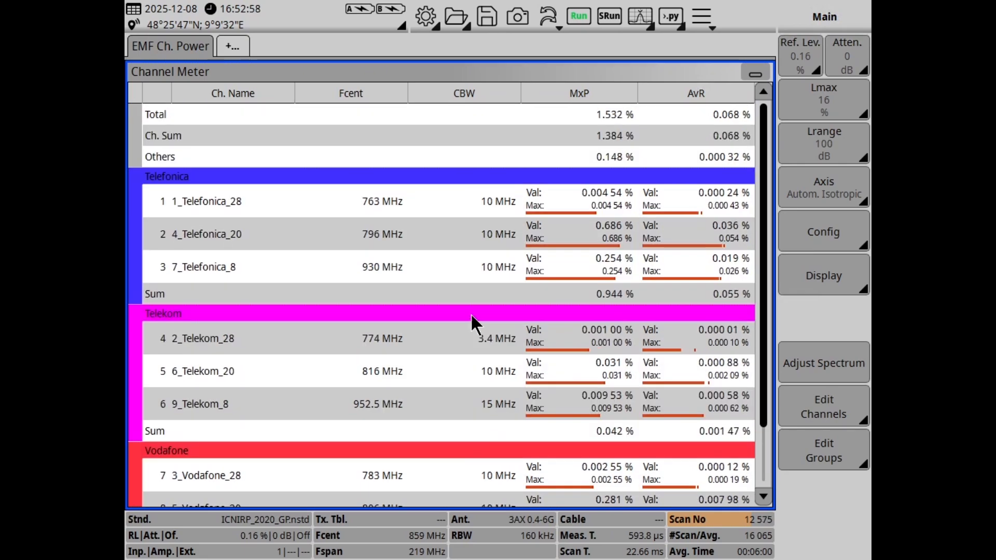